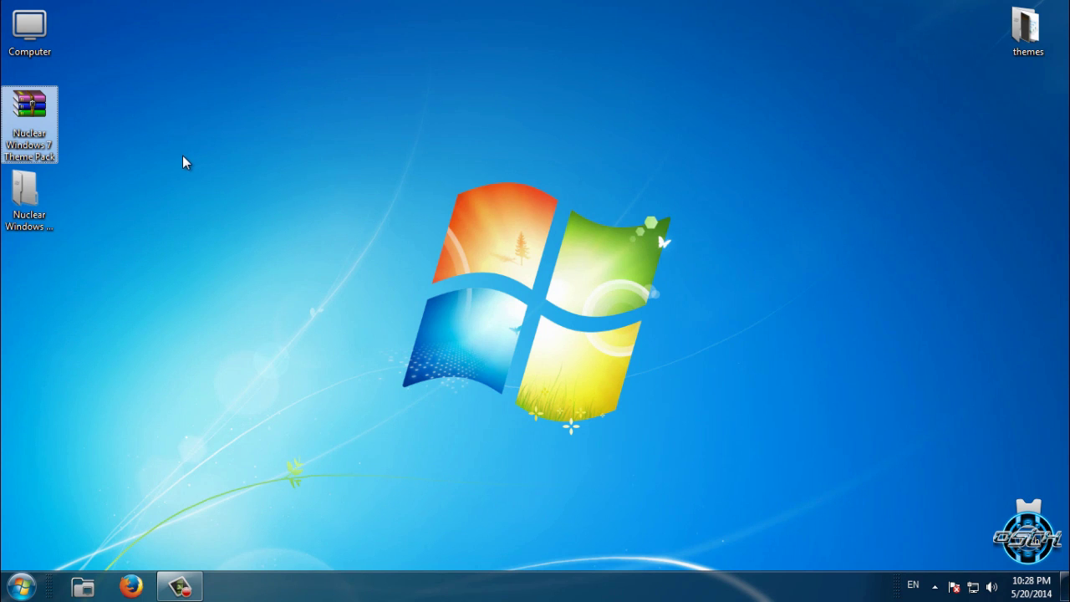
- Open the Nuclear Windows 7 Theme Pack folder from the desktop and check its Themes subfolder
left_click(26, 196)
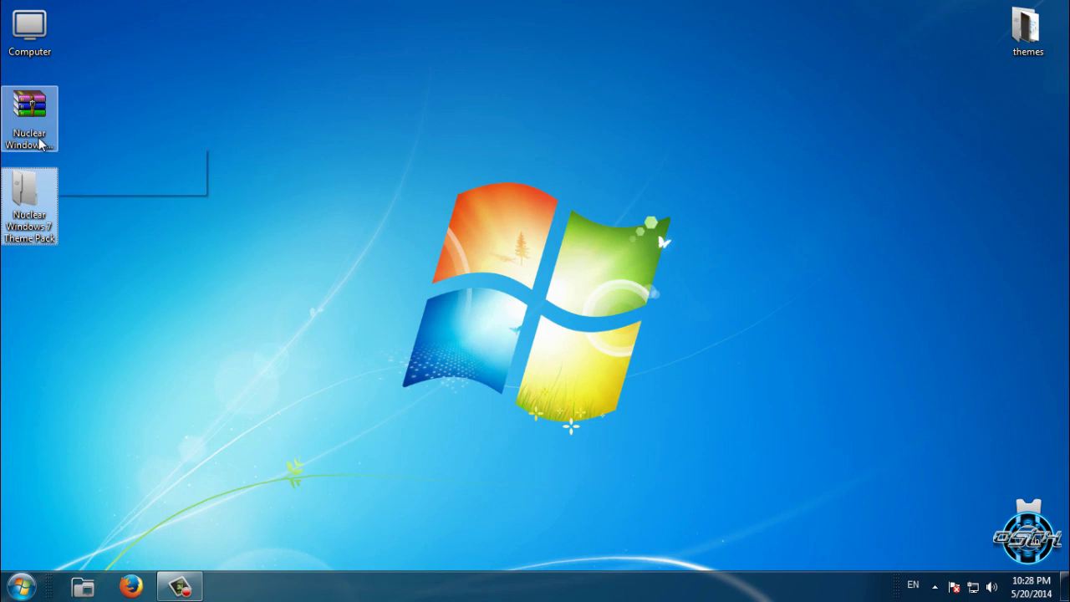
left_click(39, 138)
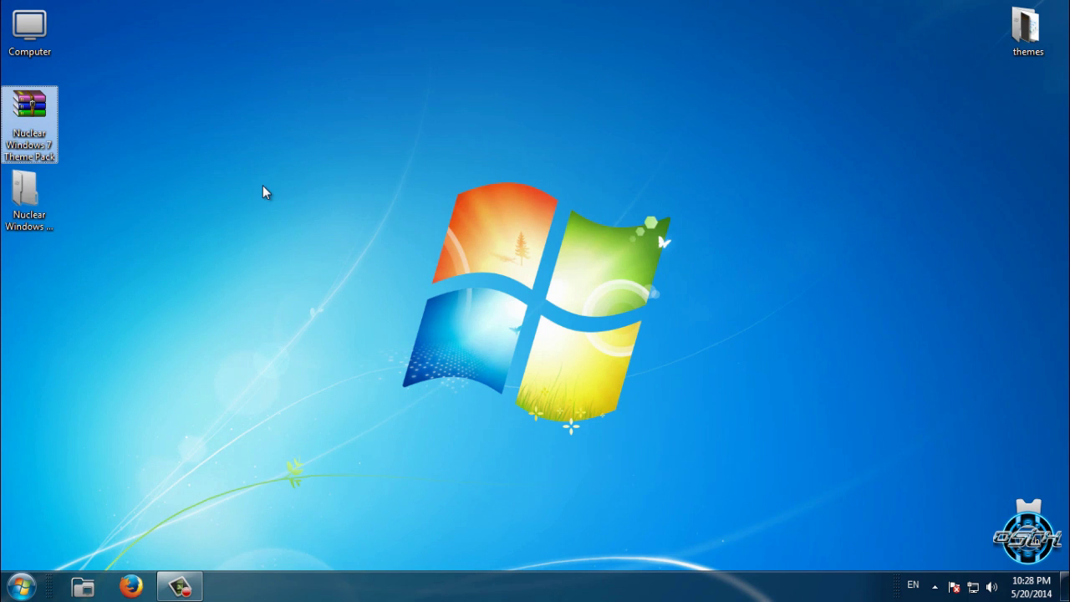
double_click(39, 208)
left_click(233, 120)
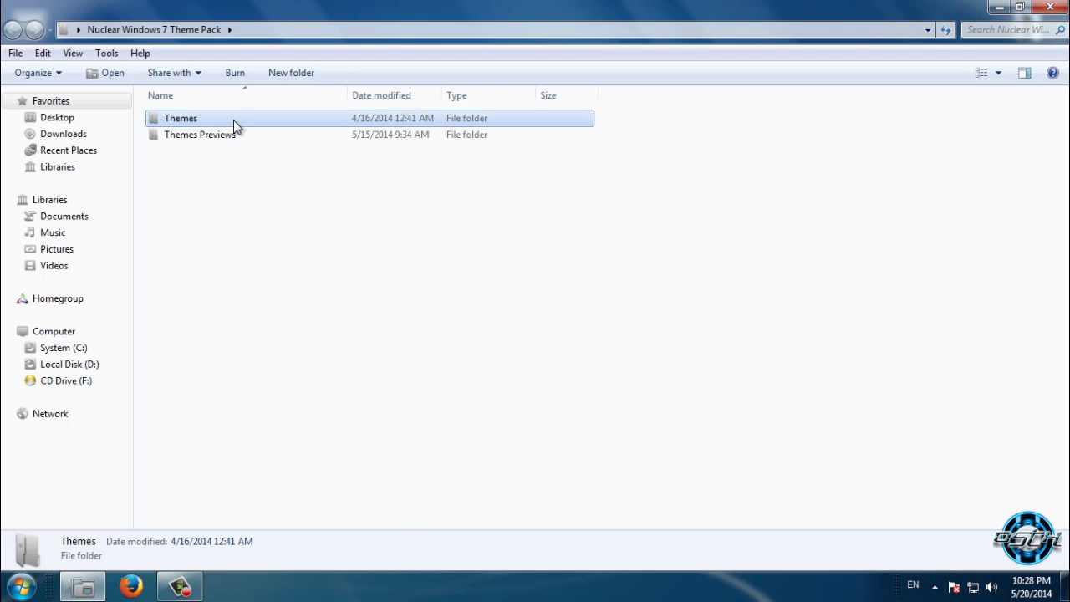
double_click(234, 120)
left_click(13, 30)
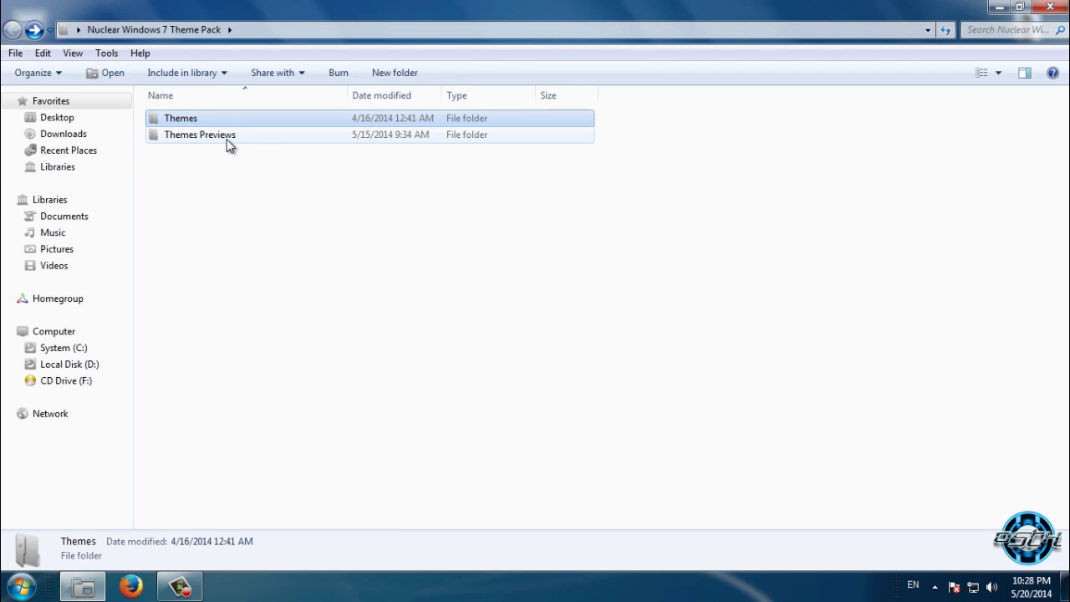
- Open the Cryptic Aqua preview image from the Themes Previews folder
left_click(226, 138)
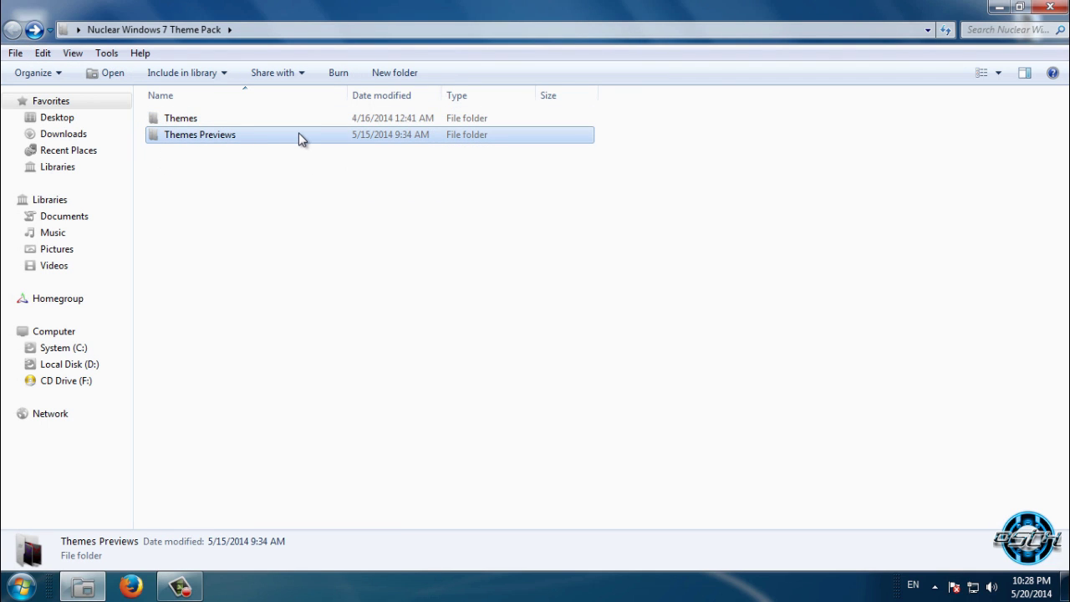
double_click(301, 137)
double_click(213, 136)
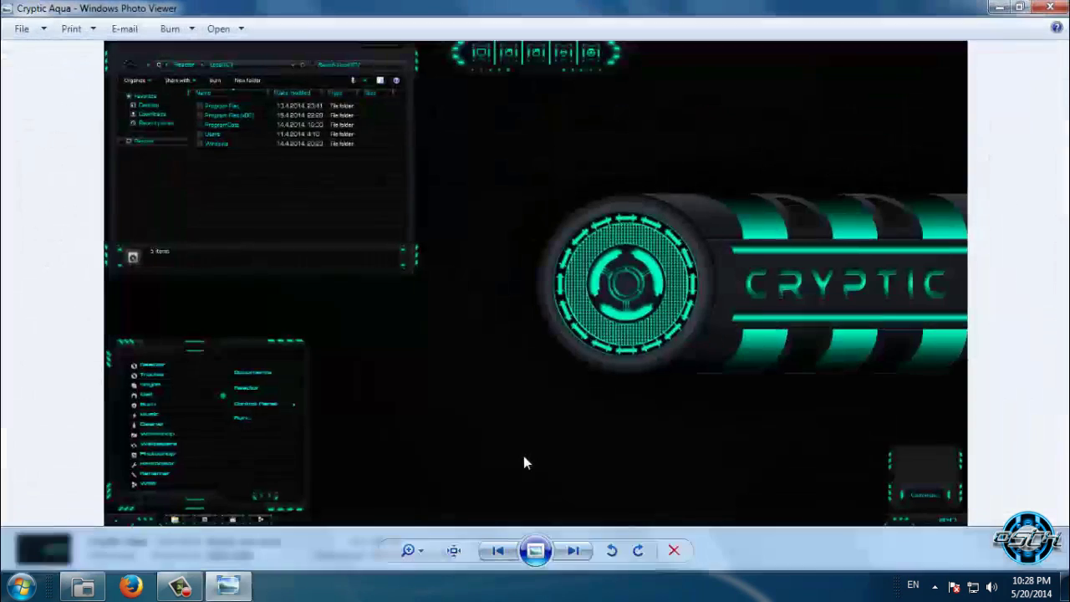
- Page through the Cryptic, Mulisha, Nuclear and O-M-A theme preview images to examine their styles and colours
left_click(587, 553)
left_click(587, 552)
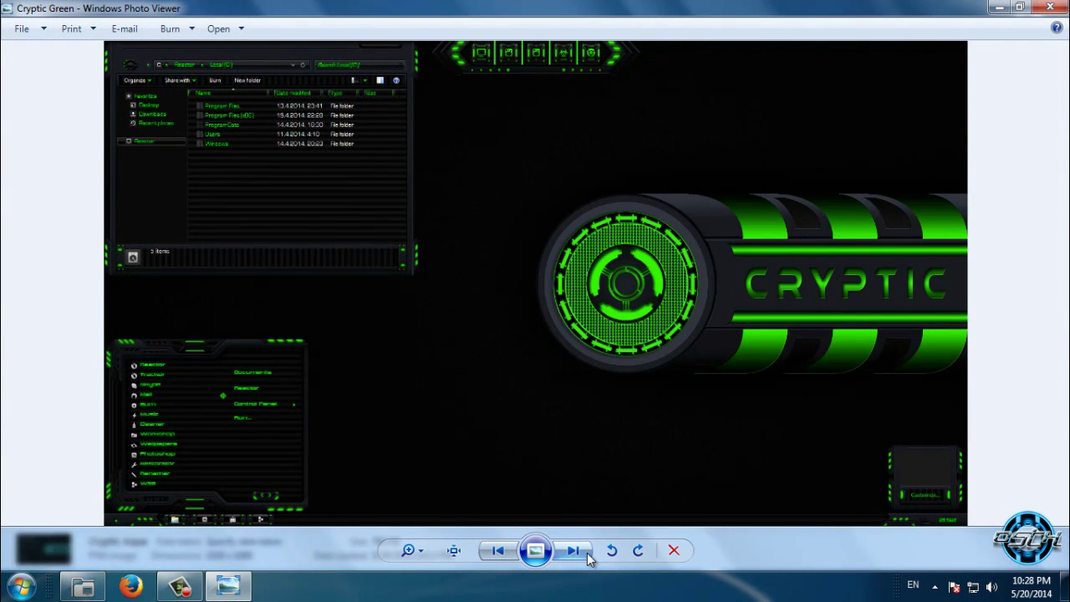
left_click(587, 552)
left_click(586, 552)
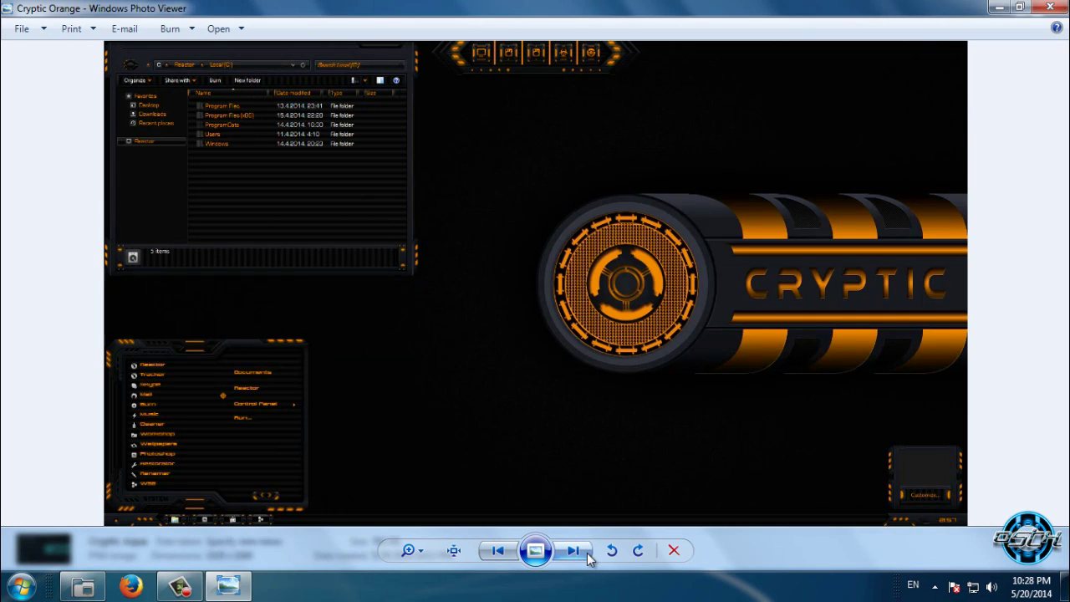
left_click(587, 552)
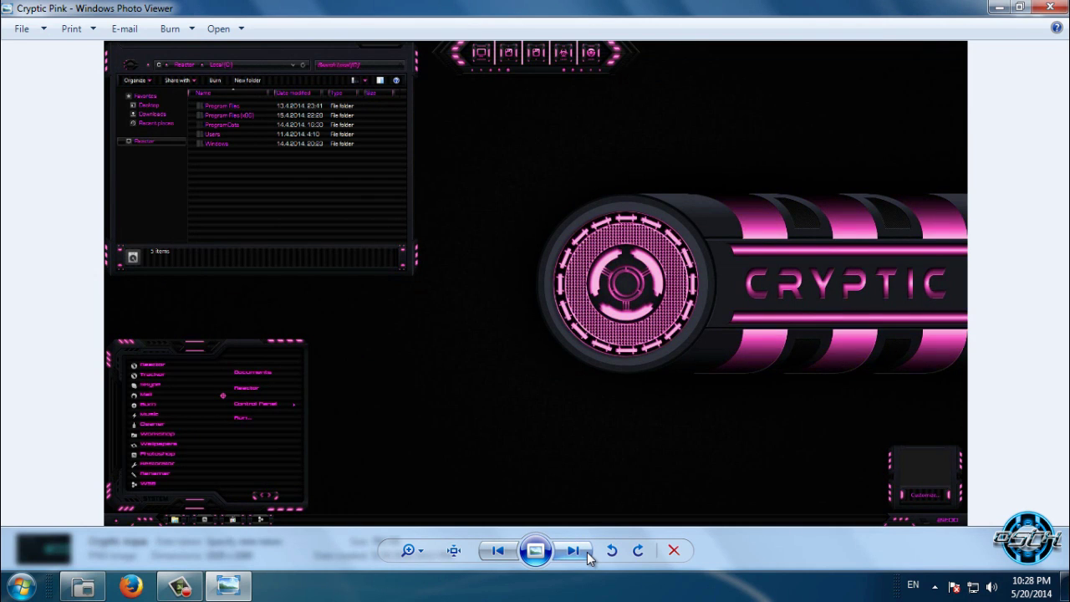
left_click(586, 552)
left_click(587, 553)
left_click(587, 553)
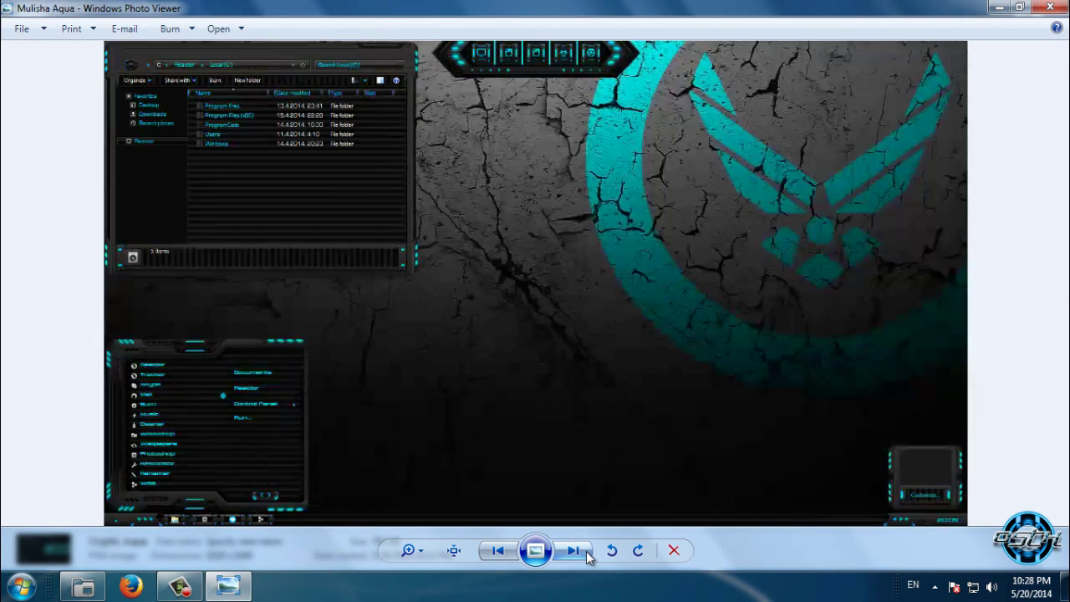
left_click(586, 552)
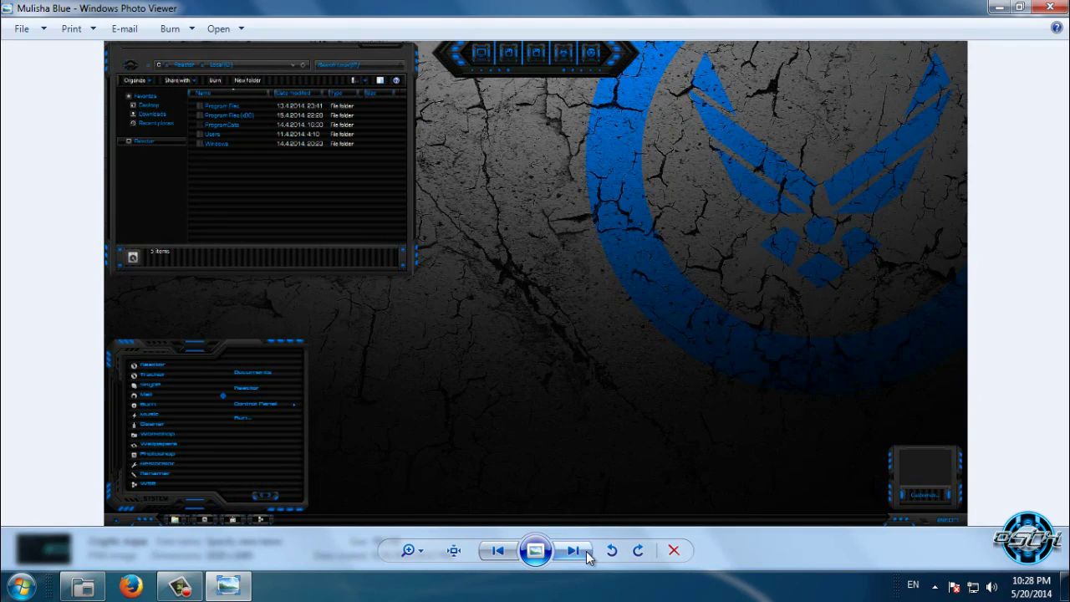
left_click(586, 553)
left_click(587, 552)
left_click(587, 553)
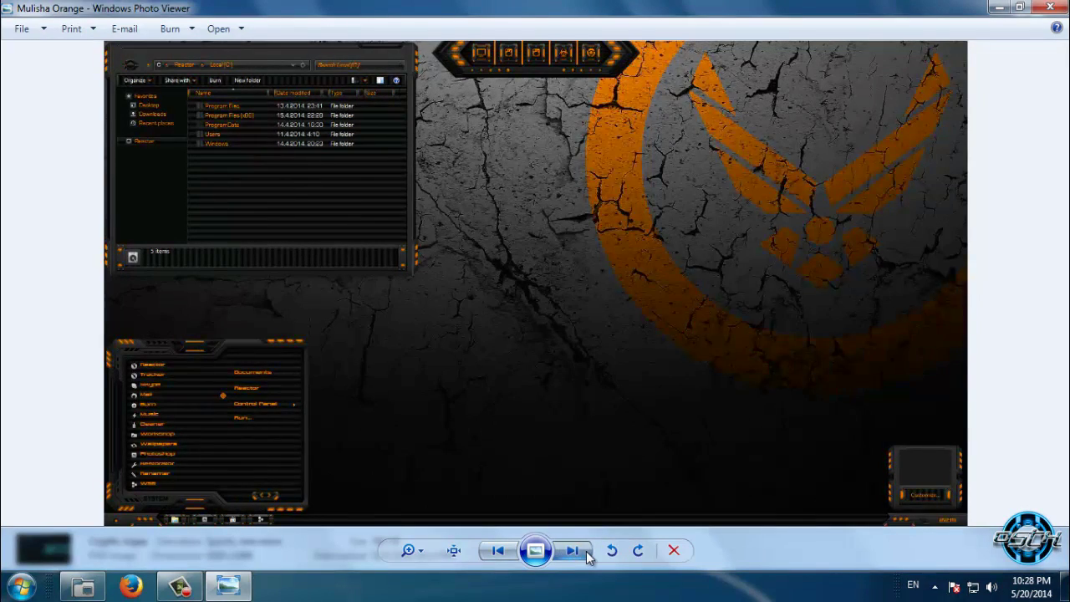
left_click(586, 552)
left_click(587, 552)
left_click(586, 552)
left_click(587, 553)
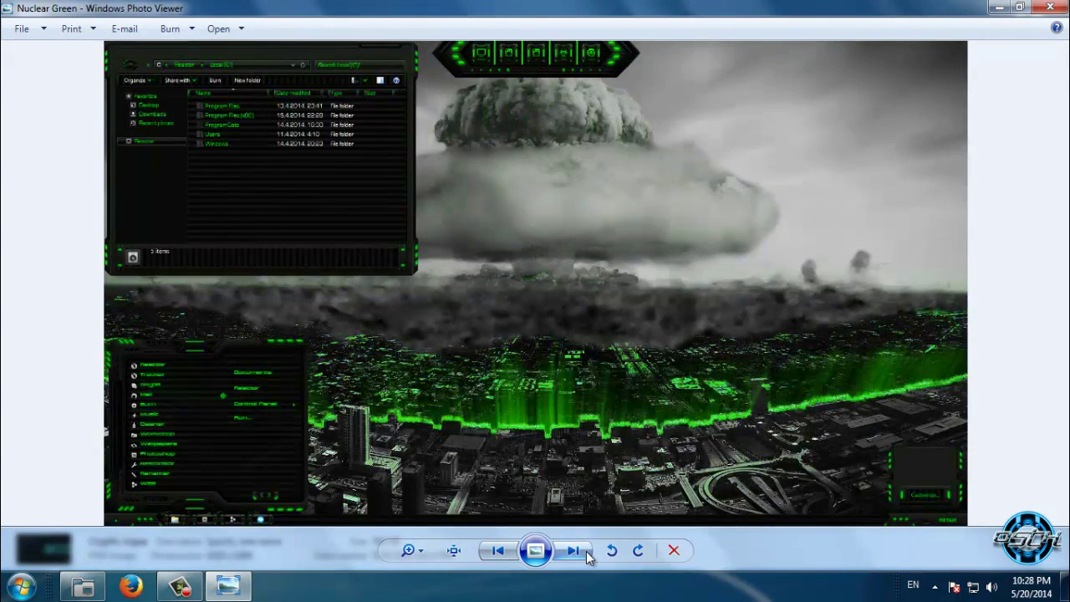
left_click(587, 553)
left_click(587, 553)
left_click(587, 553)
left_click(586, 552)
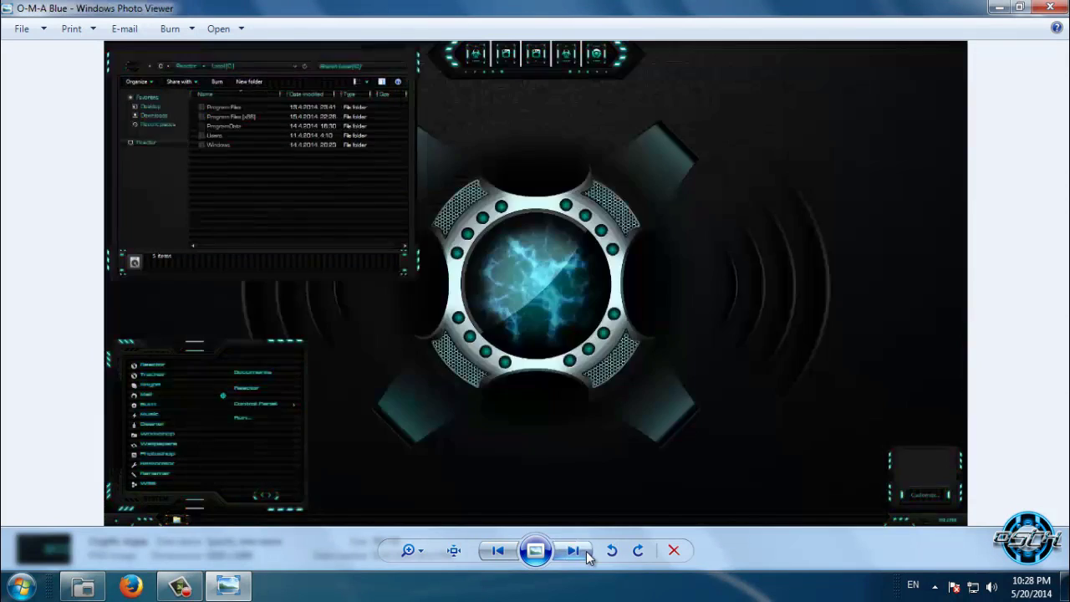
left_click(586, 553)
left_click(586, 553)
left_click(587, 553)
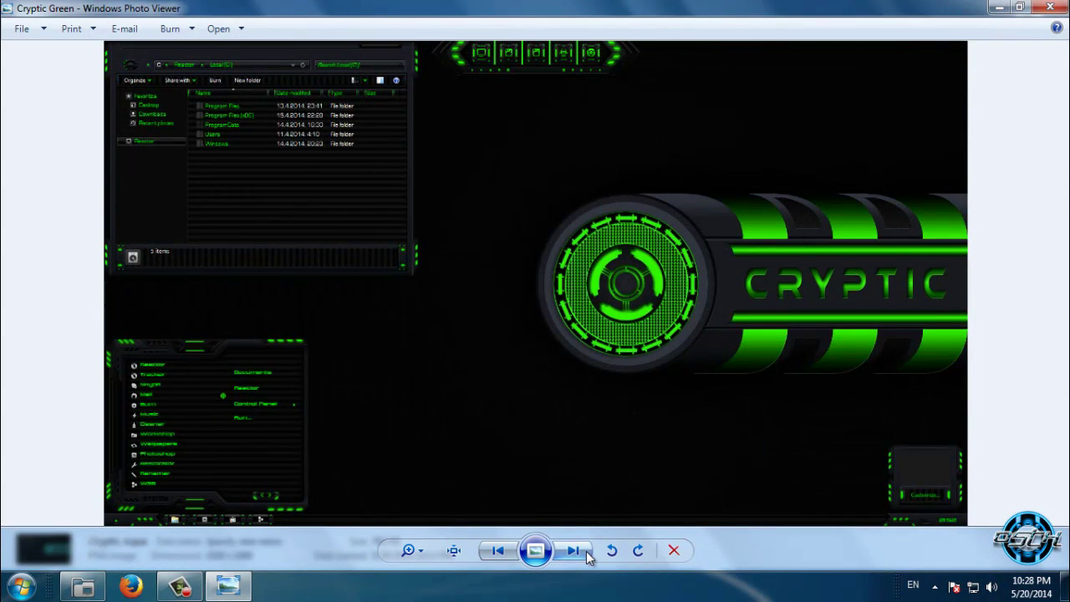
left_click(587, 552)
left_click(587, 552)
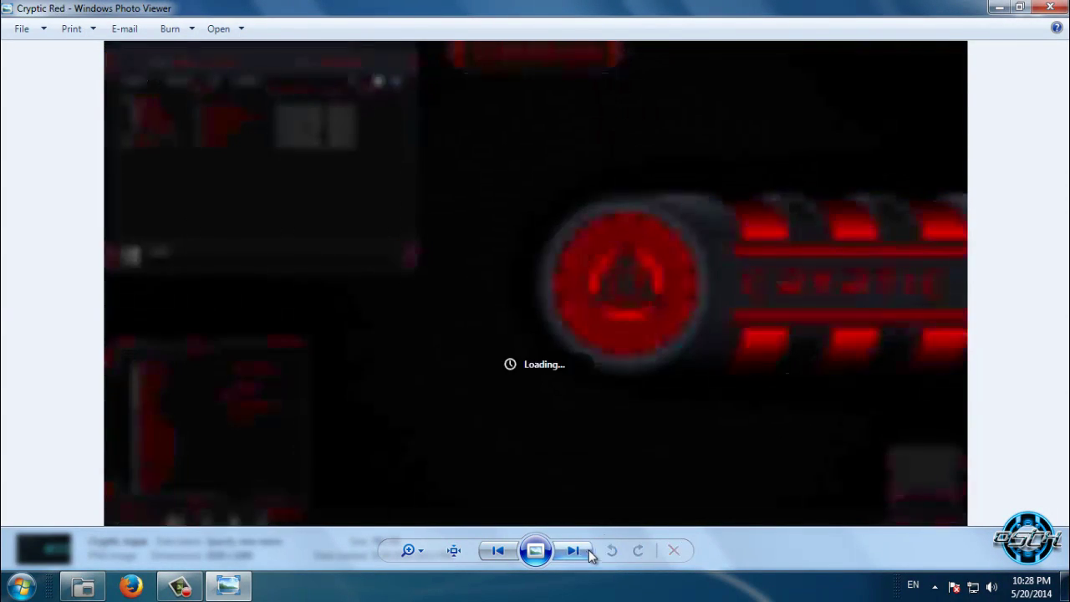
- Close the preview image and open the theme pack's Themes folder
left_click(1050, 8)
left_click(21, 32)
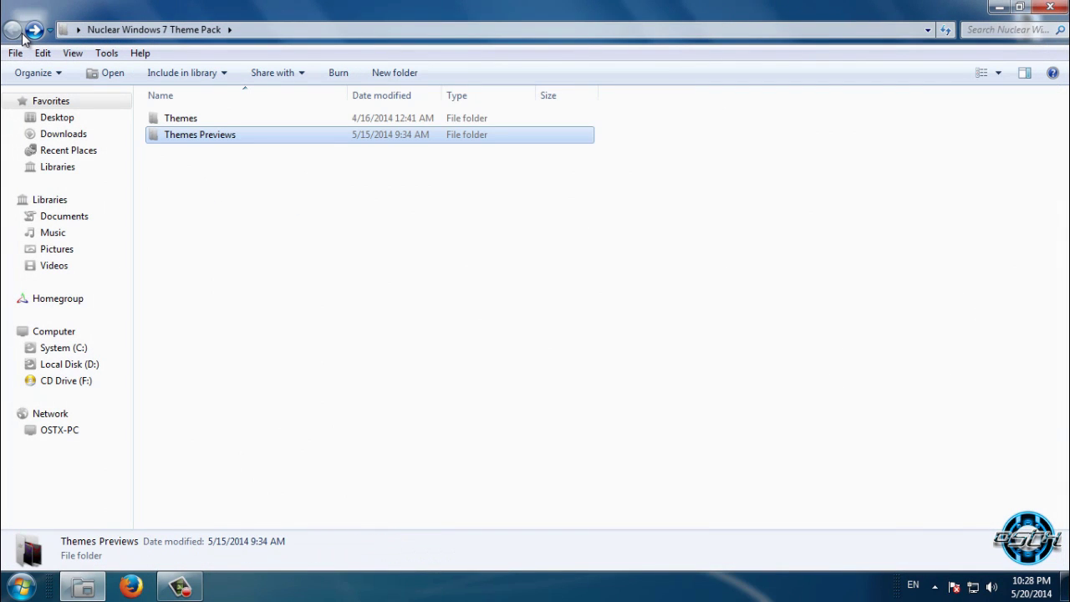
left_click(213, 122)
double_click(213, 122)
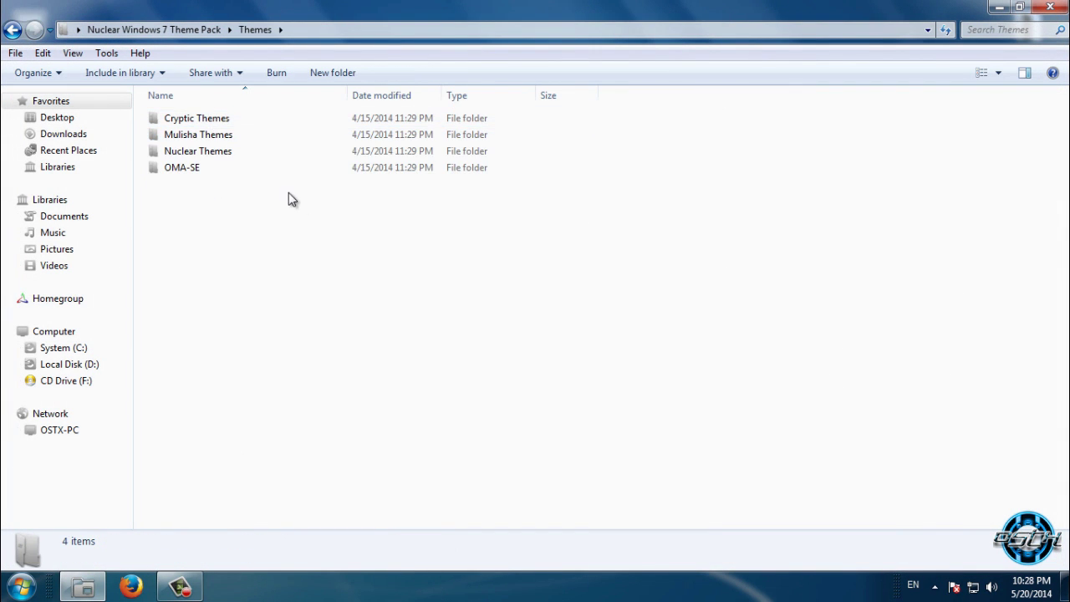
- Look at the contents of the Cryptic Themes, Mulisha Themes and Nuclear Themes folders in turn
double_click(232, 119)
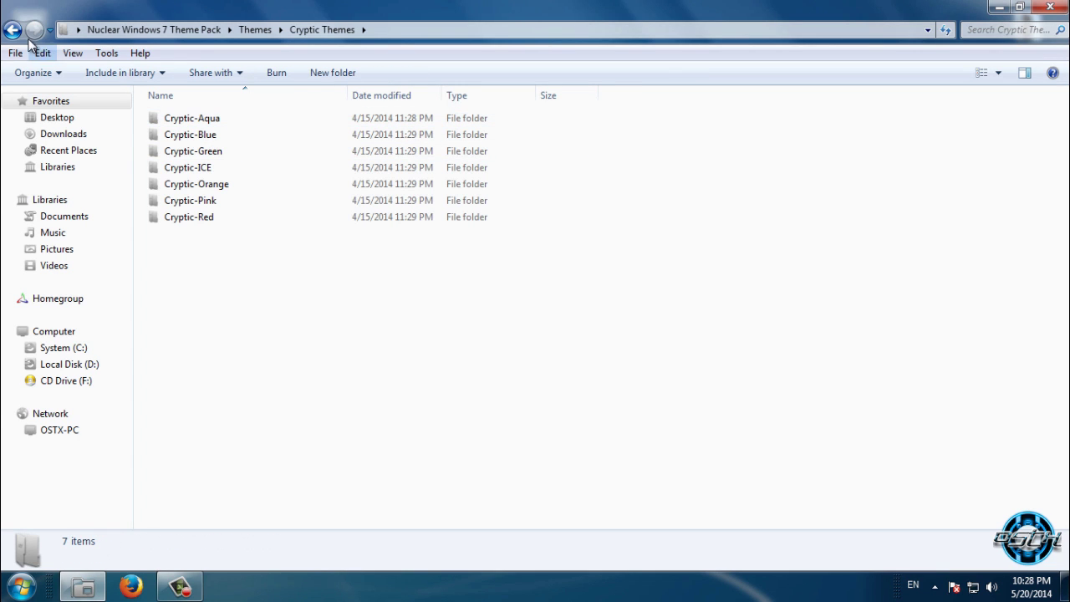
key("BackSpace")
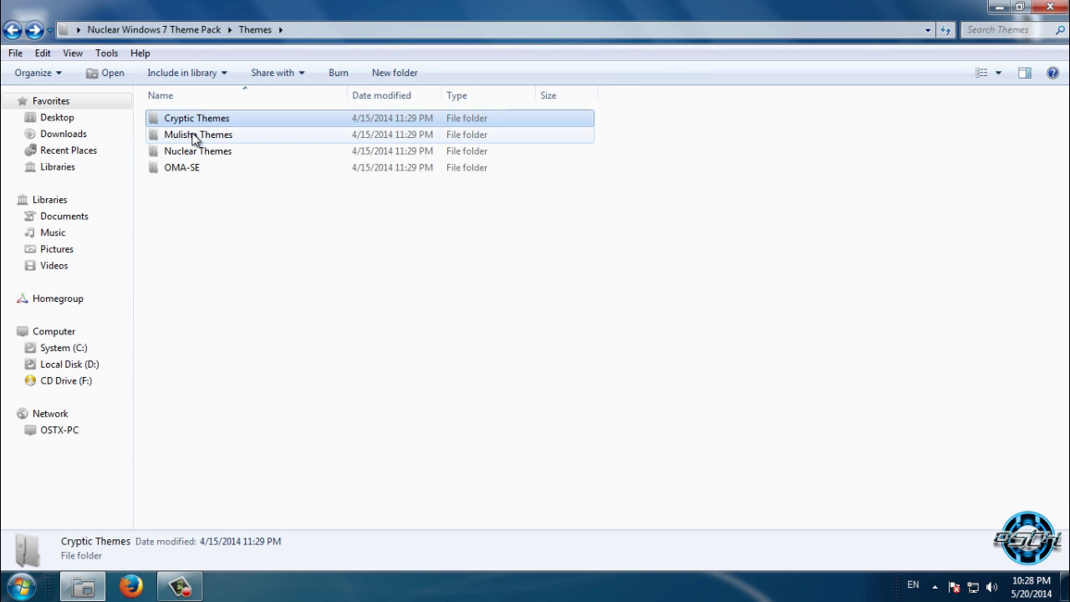
double_click(192, 138)
key("alt+Left")
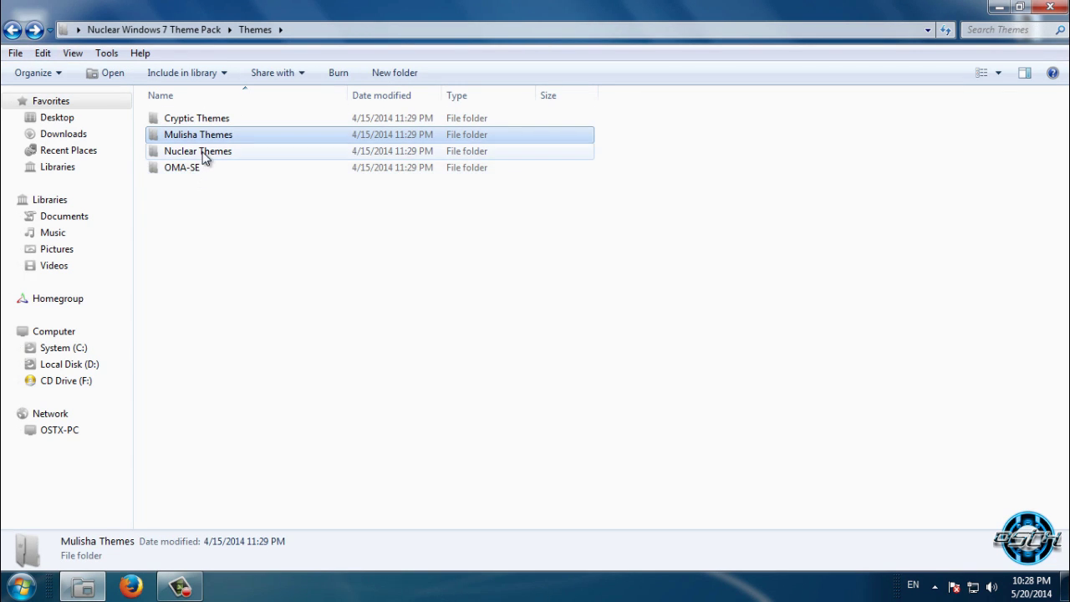
double_click(204, 159)
left_click(14, 30)
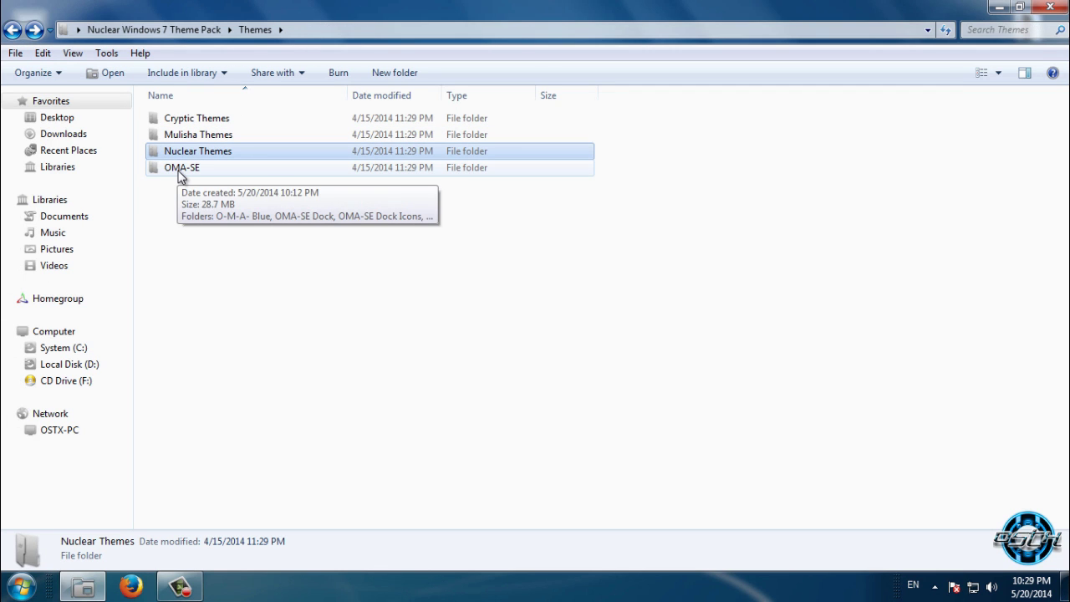
- Examine the theme, dock, dock icon and timedate.cpl folders inside OMA-SE, and return to the Themes folder
left_click(180, 171)
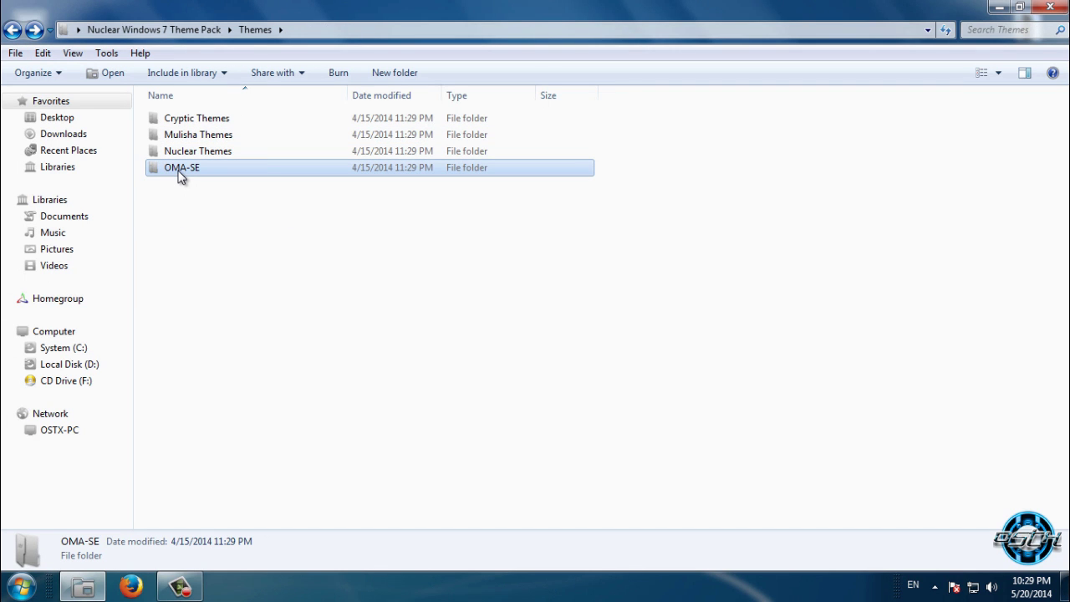
double_click(179, 171)
left_click_drag(284, 210, 241, 228)
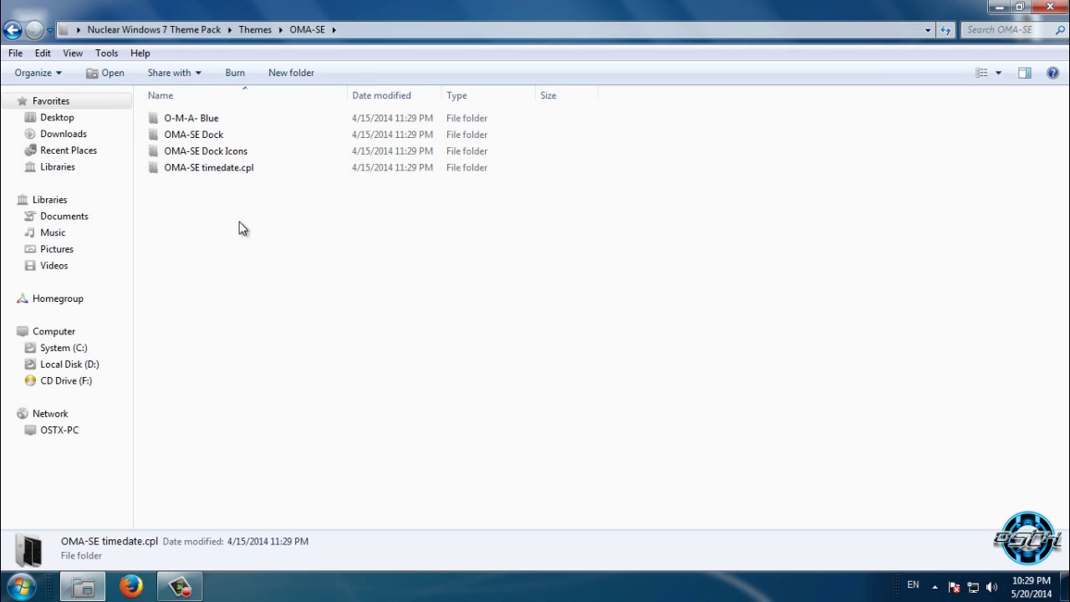
left_click(221, 124)
left_click(226, 136)
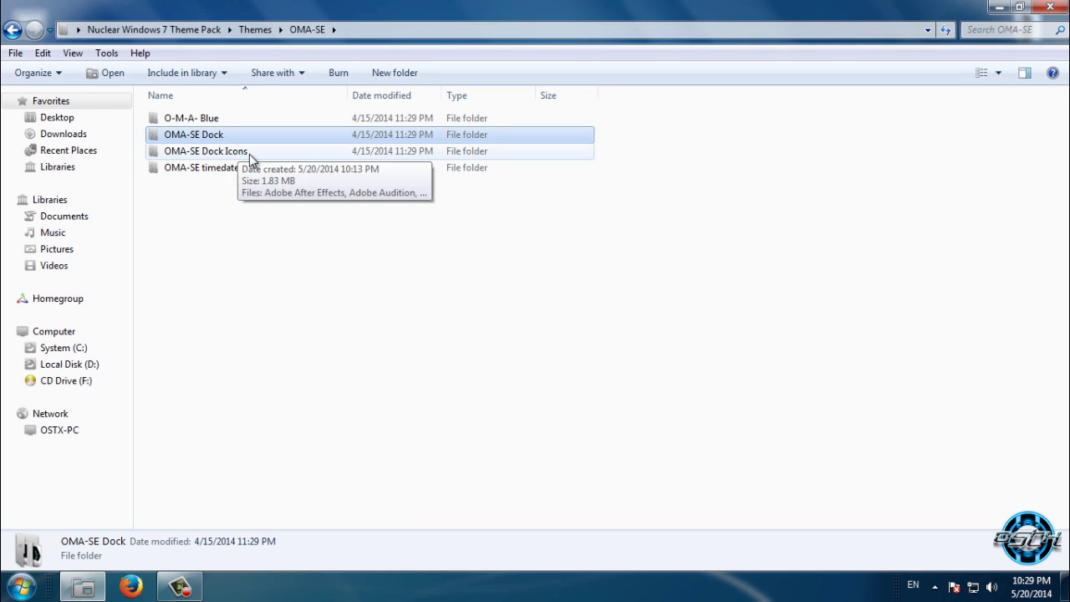
left_click(249, 153)
left_click(248, 168)
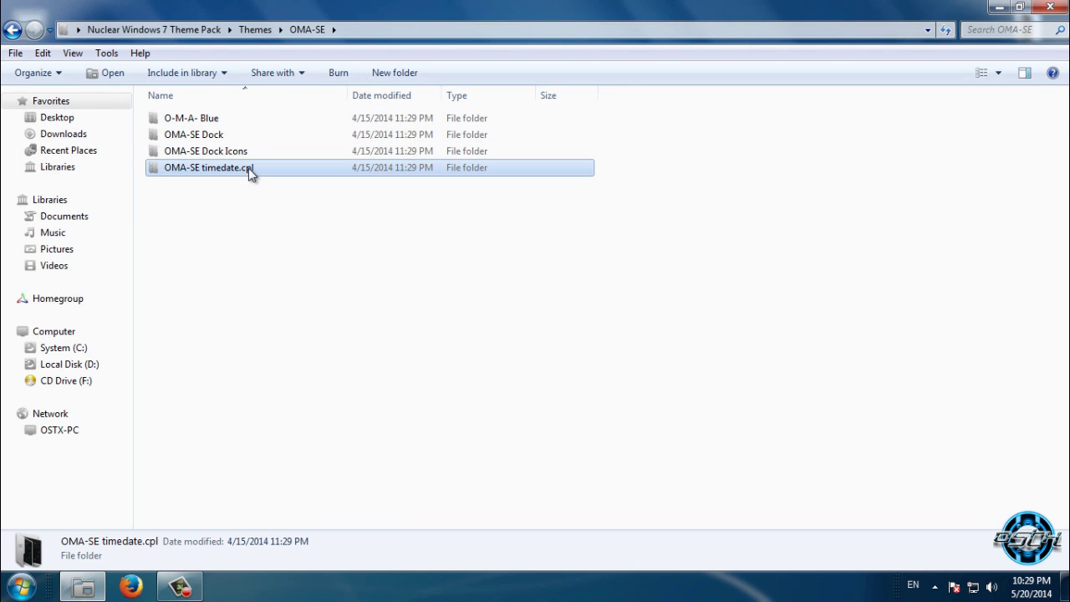
left_click(13, 30)
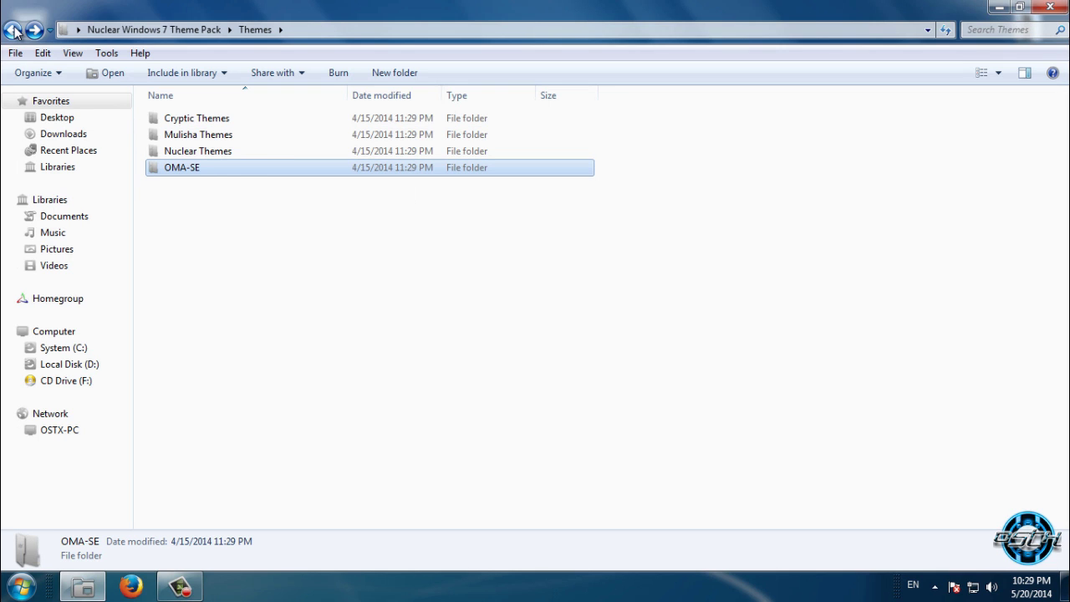
- Minimize the theme pack window and open the C: drive's Windows\Resources\Themes folder in a separate Explorer window
left_click(999, 7)
key("super+e")
double_click(282, 137)
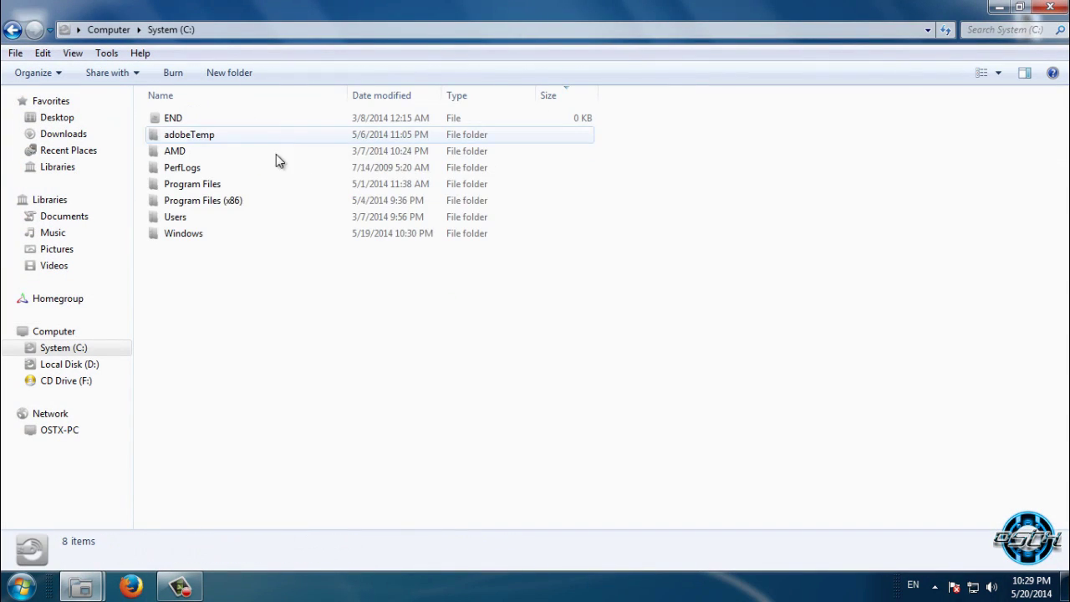
double_click(216, 239)
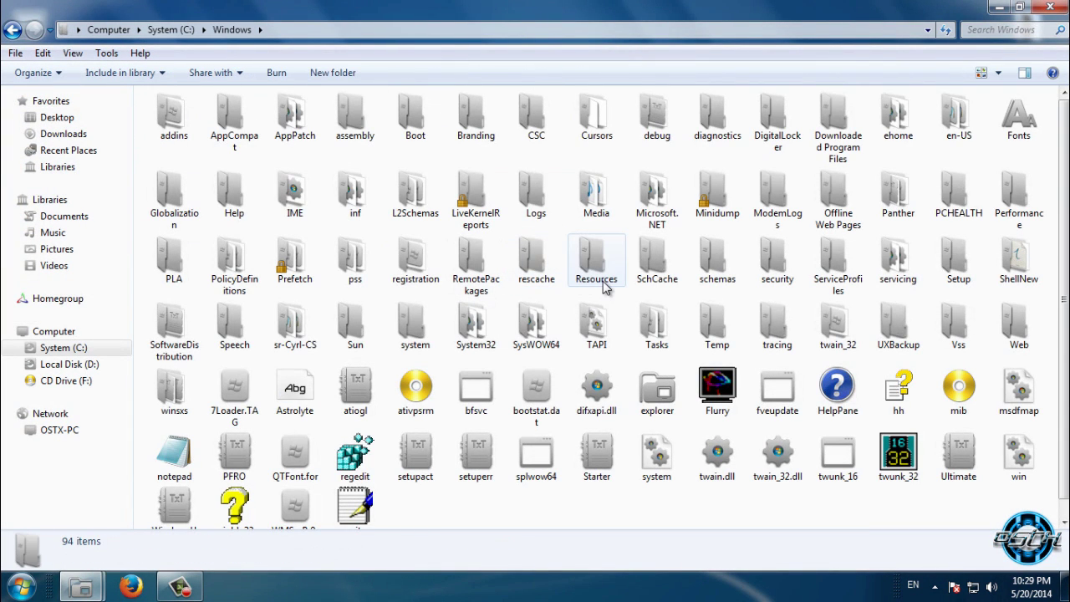
double_click(598, 269)
double_click(189, 142)
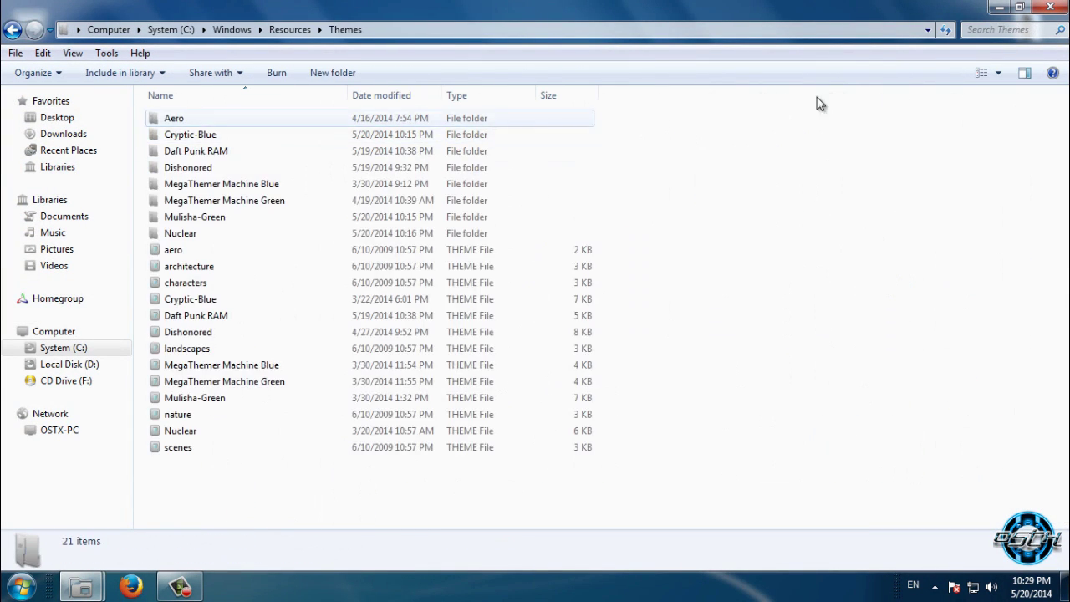
- Arrange the two Themes windows side by side, with the theme pack on the left and the system folder on the right
left_click(999, 7)
mouse_move(83, 585)
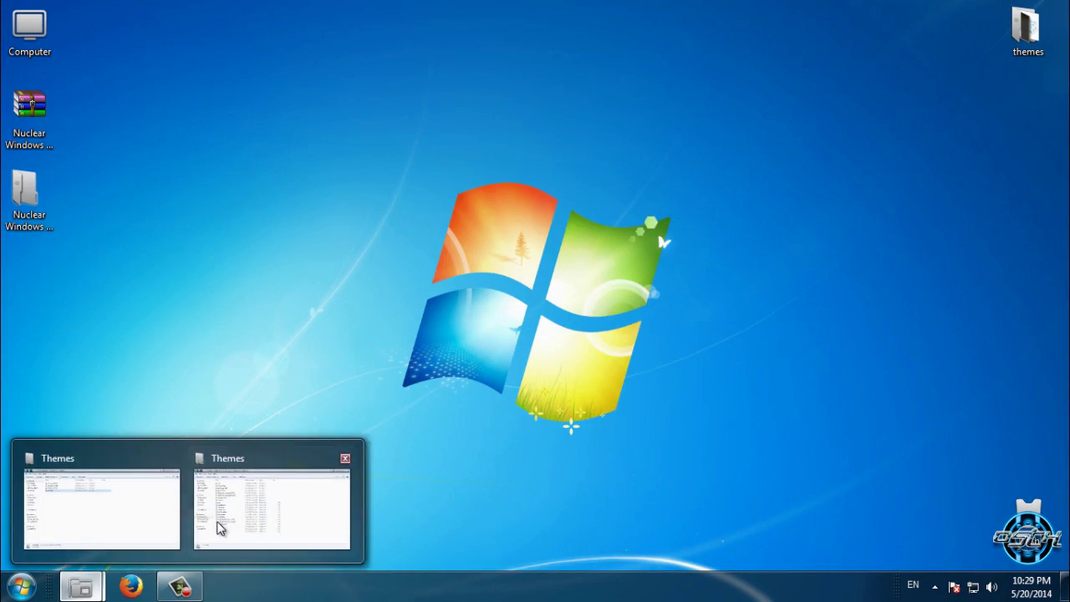
left_click(222, 527)
key("super+Right")
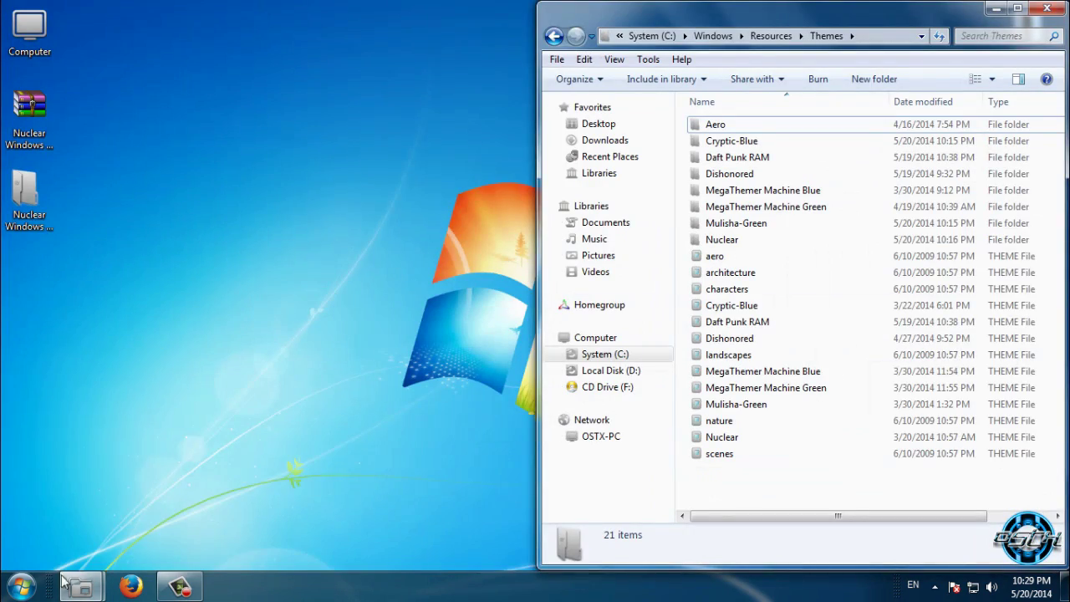
left_click(100, 528)
key("super+Left")
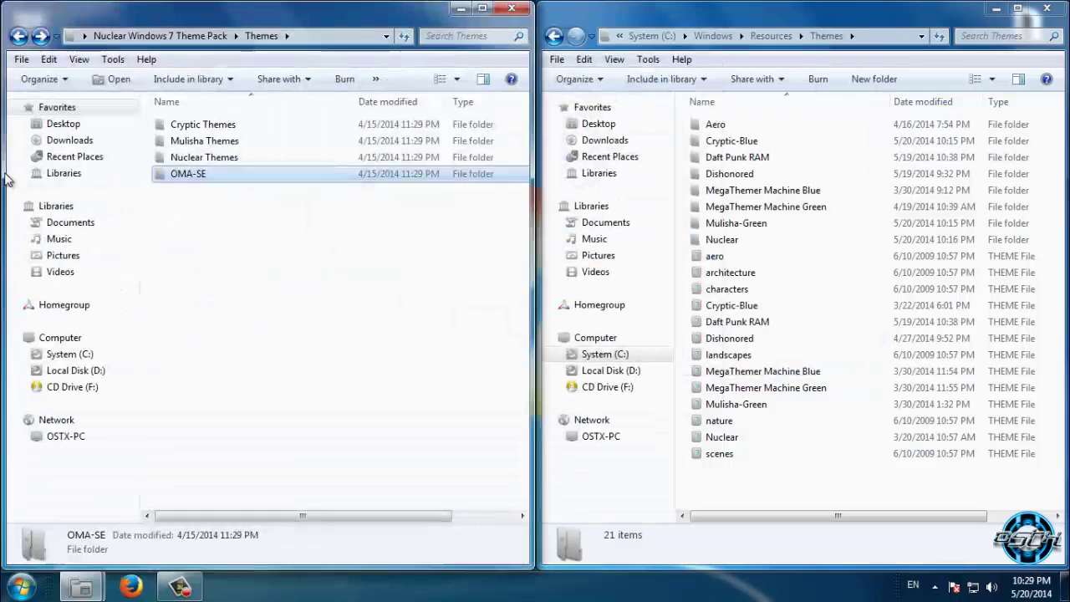
- Copy the Cryptic-Red folder and theme file from the pack's Cryptic Themes folder, and return to the pack's Themes folder
double_click(225, 125)
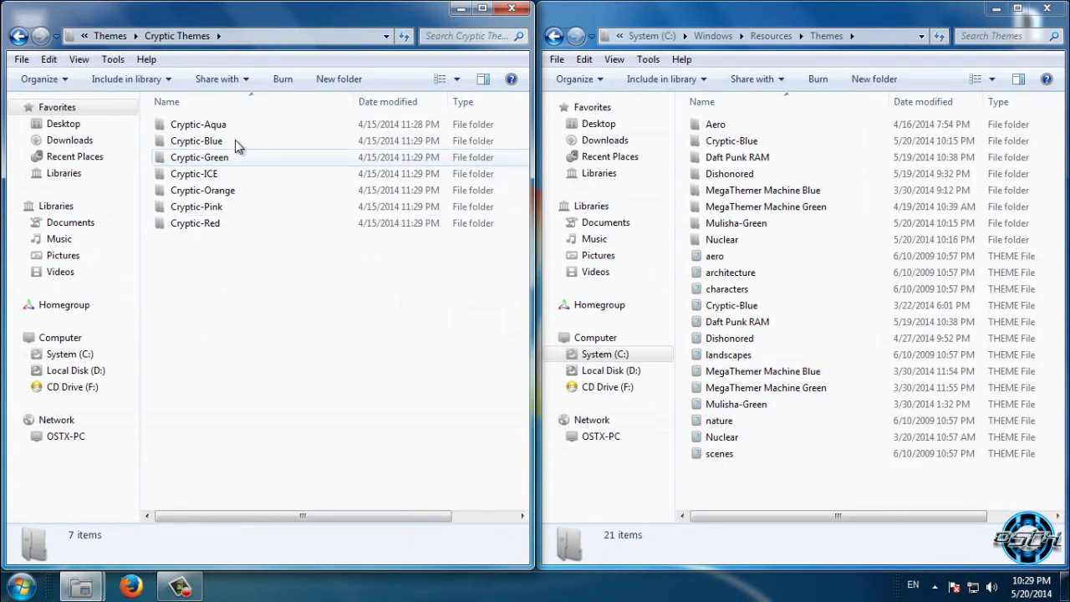
left_click(240, 126)
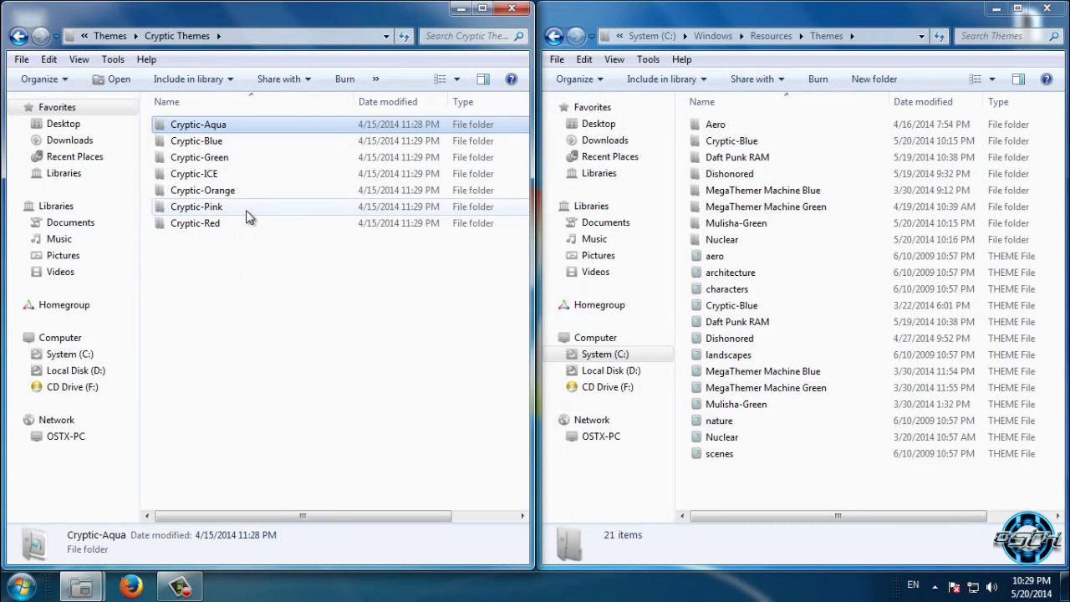
double_click(220, 231)
left_click_drag(255, 233, 186, 125)
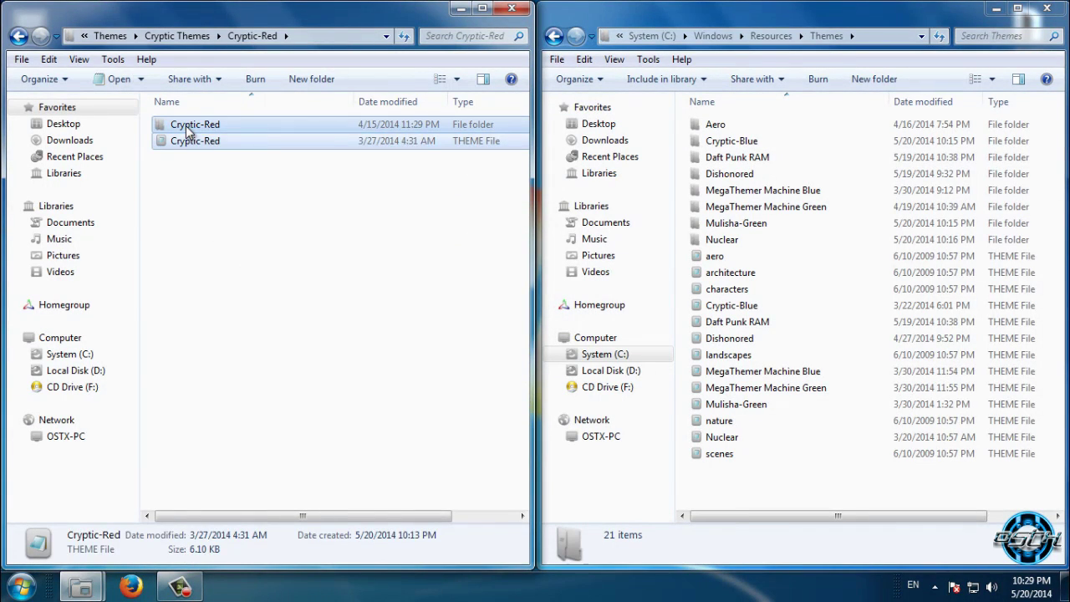
right_click(186, 126)
left_click(238, 373)
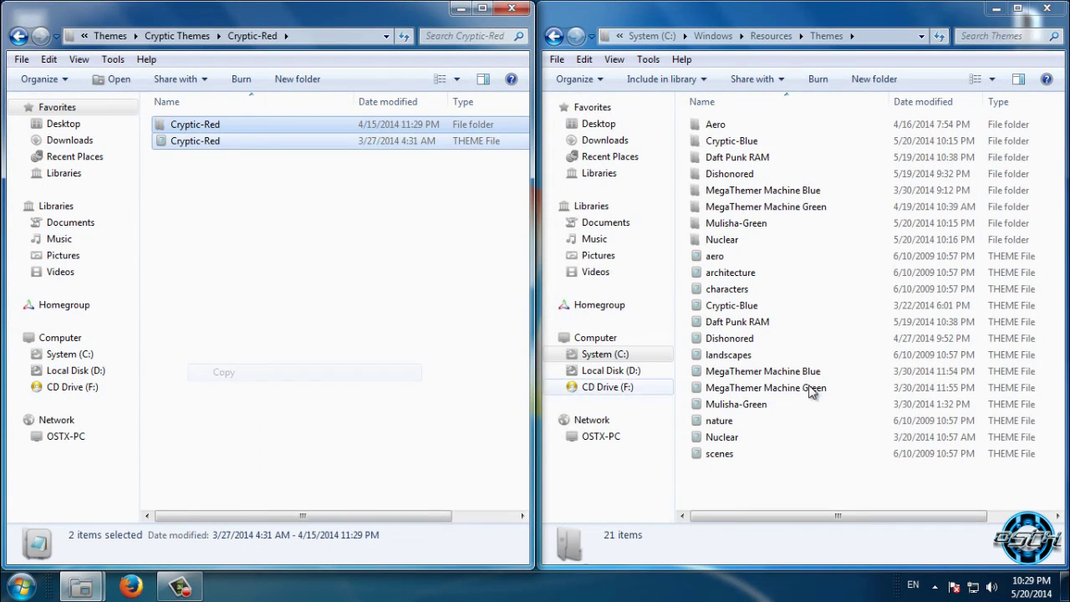
right_click(686, 213)
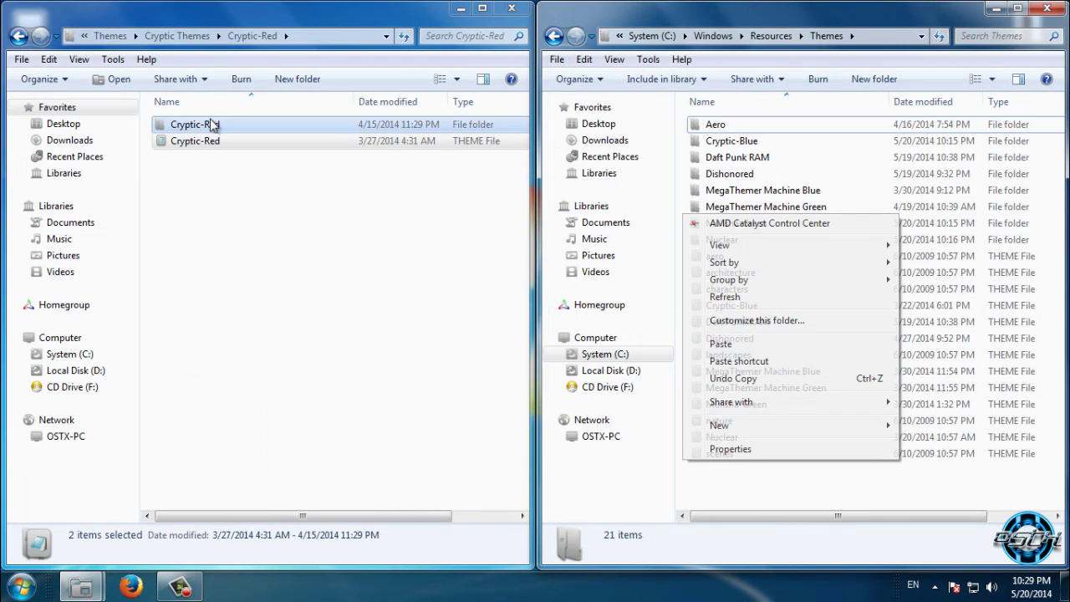
left_click(18, 35)
left_click(18, 36)
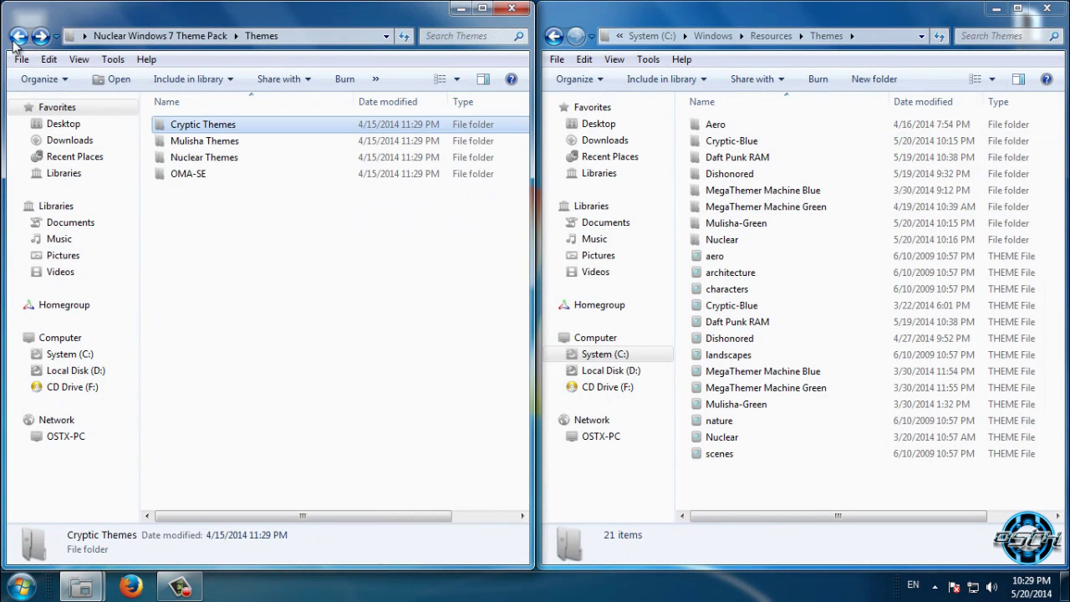
- Copy the Mulisha-Aqua folder and theme file from the pack's Mulisha Themes folder, and return to the pack's Themes folder
left_click(207, 142)
double_click(207, 142)
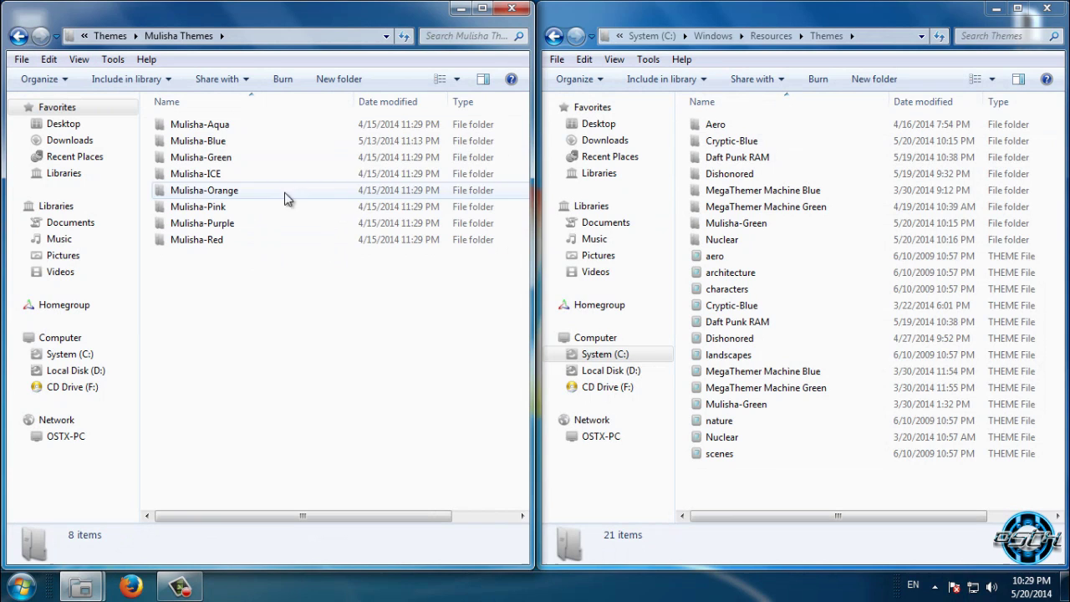
double_click(229, 127)
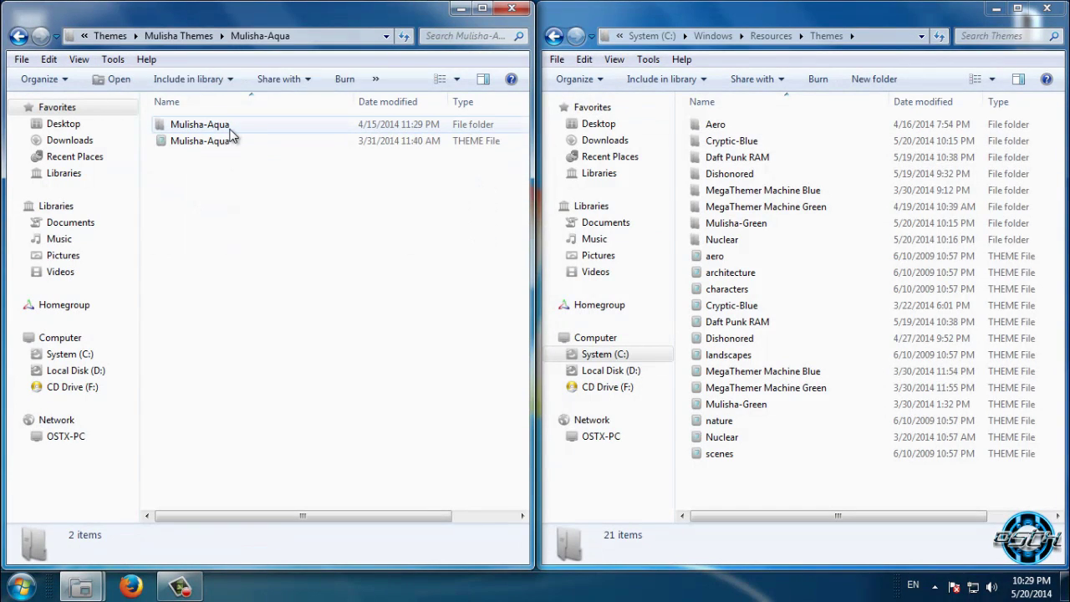
left_click_drag(248, 169, 209, 126)
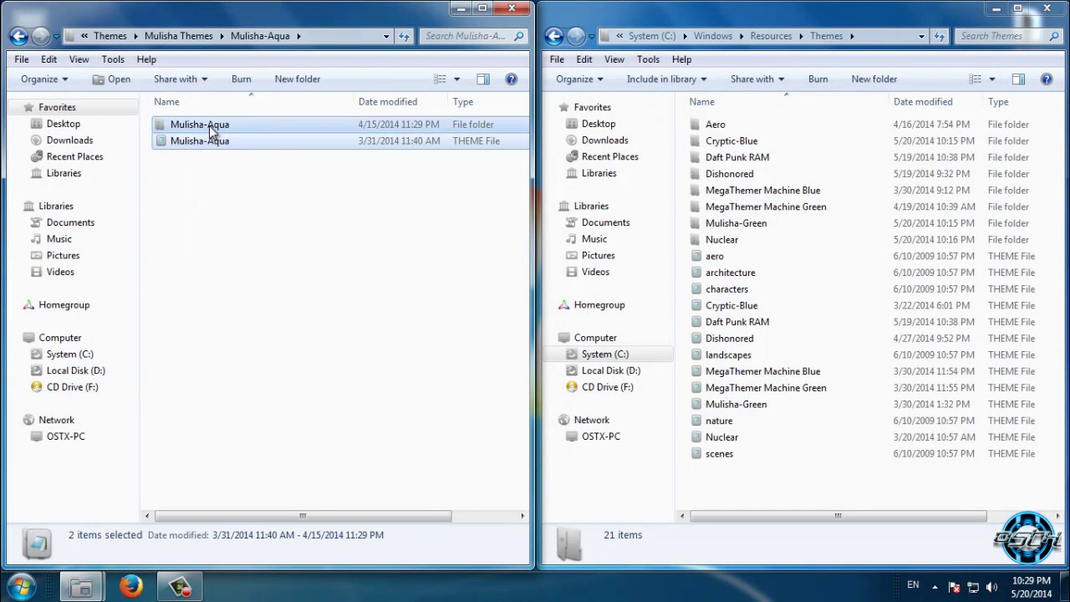
right_click(210, 126)
left_click(263, 372)
right_click(361, 141)
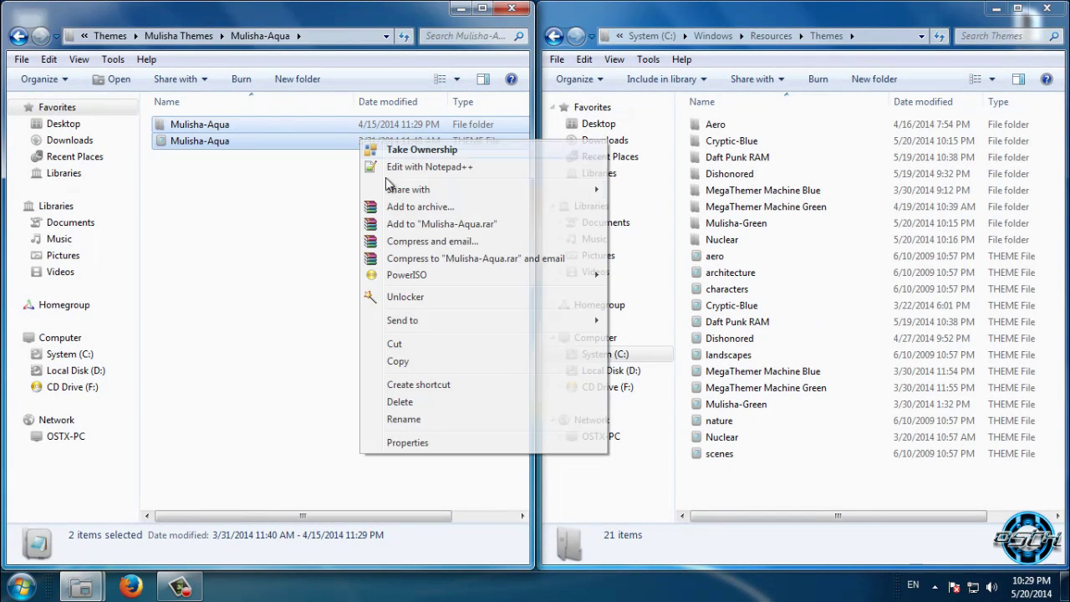
left_click(407, 362)
right_click(683, 203)
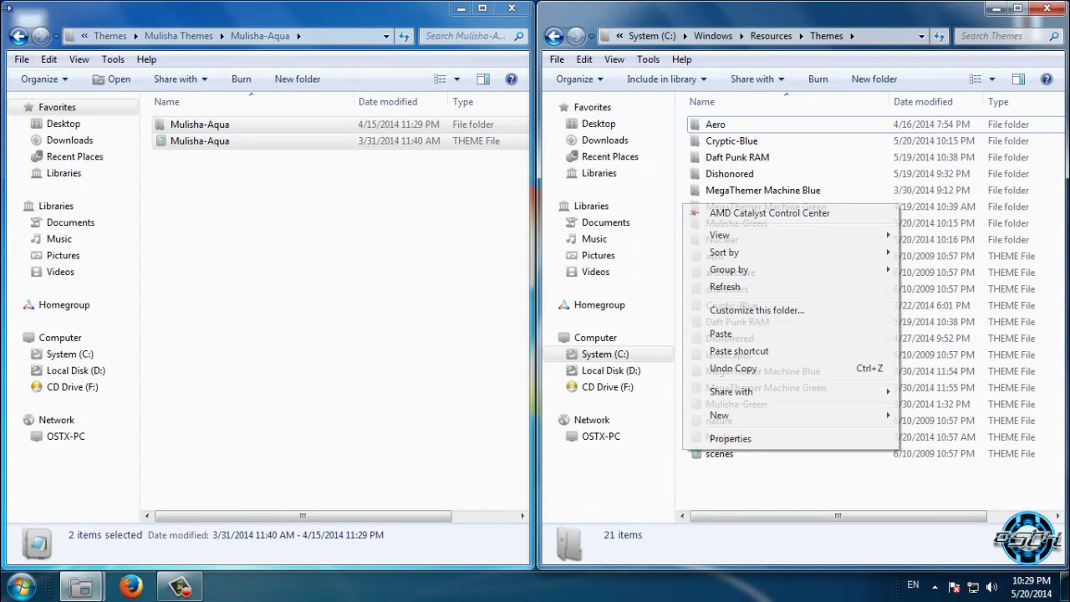
left_click(19, 36)
- Copy the Nuclear folder and theme file from Nuclear Theme in the pack's Nuclear Themes folder
double_click(210, 157)
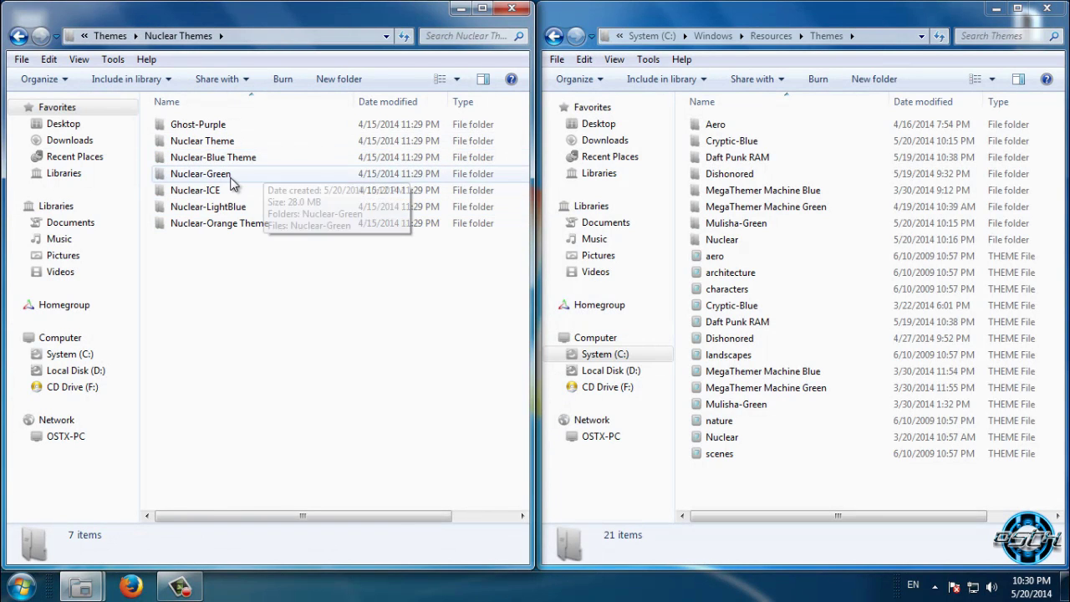
left_click(248, 159)
double_click(204, 141)
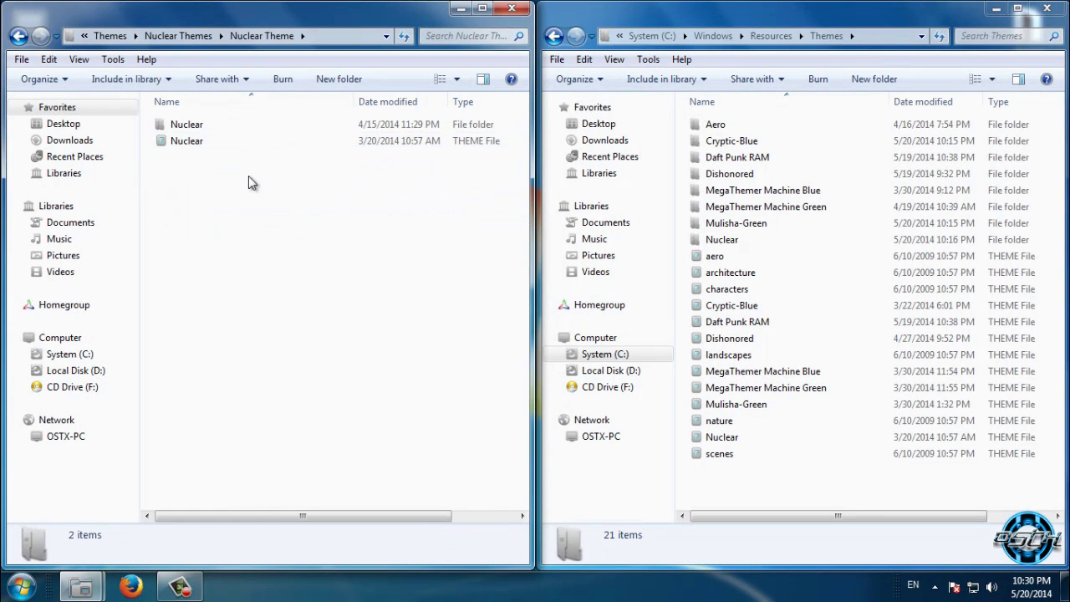
left_click_drag(253, 187, 178, 122)
right_click(177, 122)
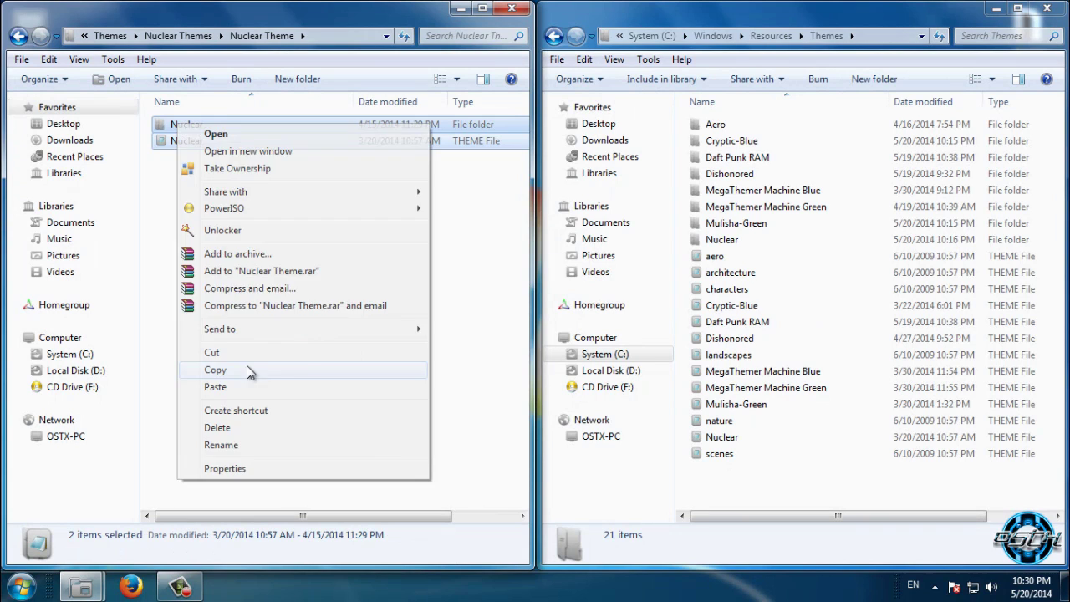
left_click(247, 365)
right_click(676, 144)
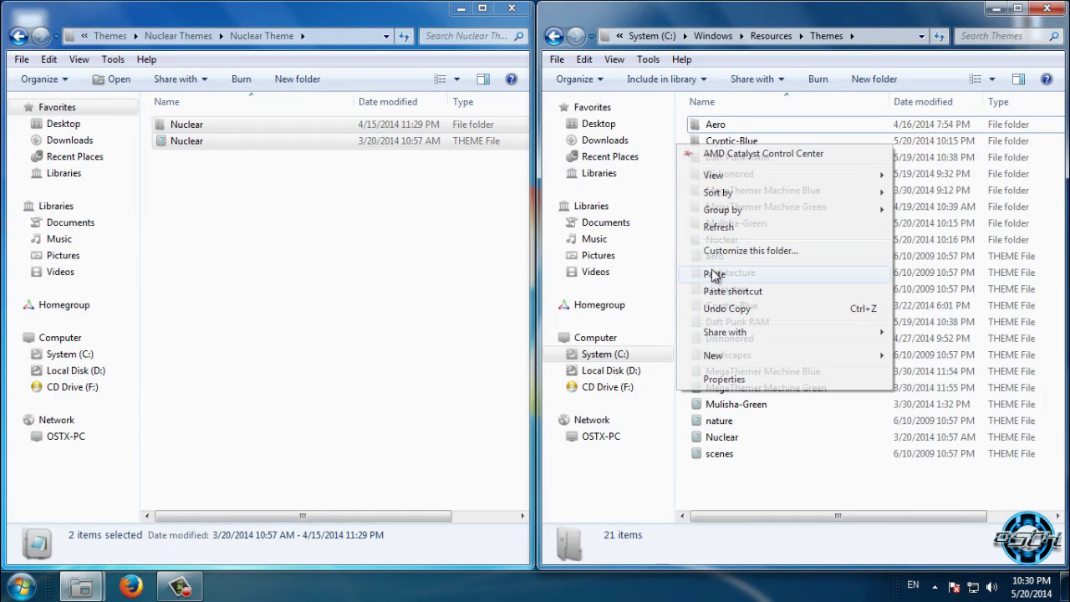
left_click(709, 18)
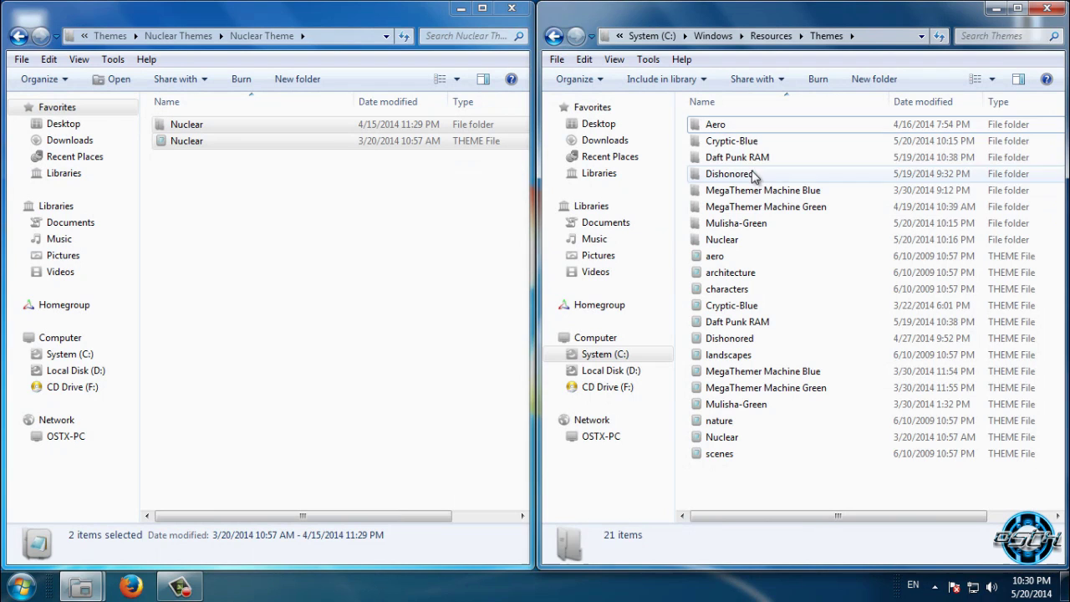
- Go back to the Resources folder in the system window and to the Themes folder in the theme pack window
left_click(739, 143)
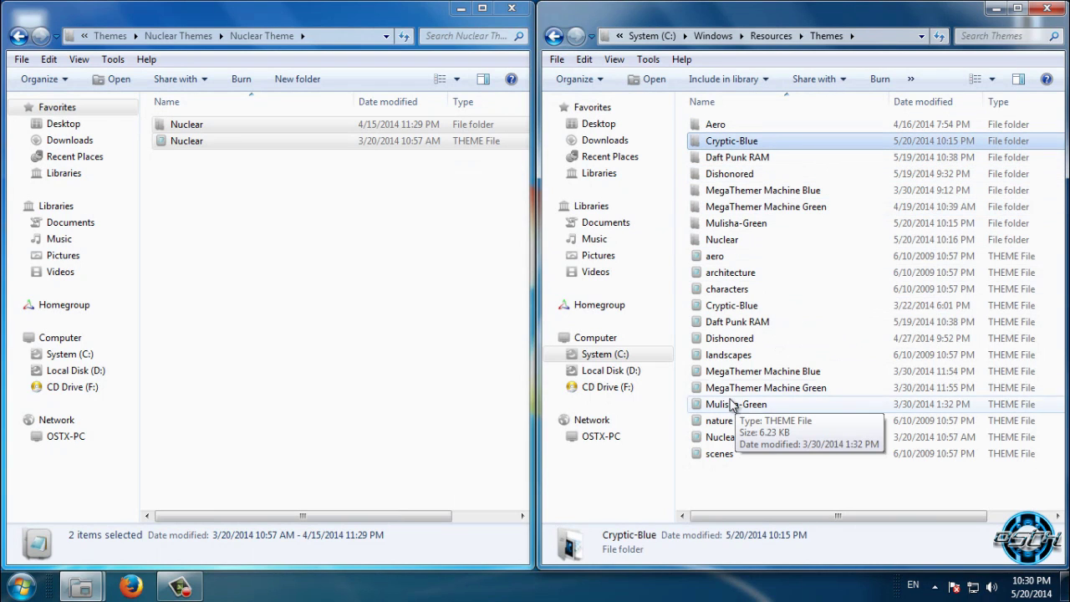
left_click(554, 38)
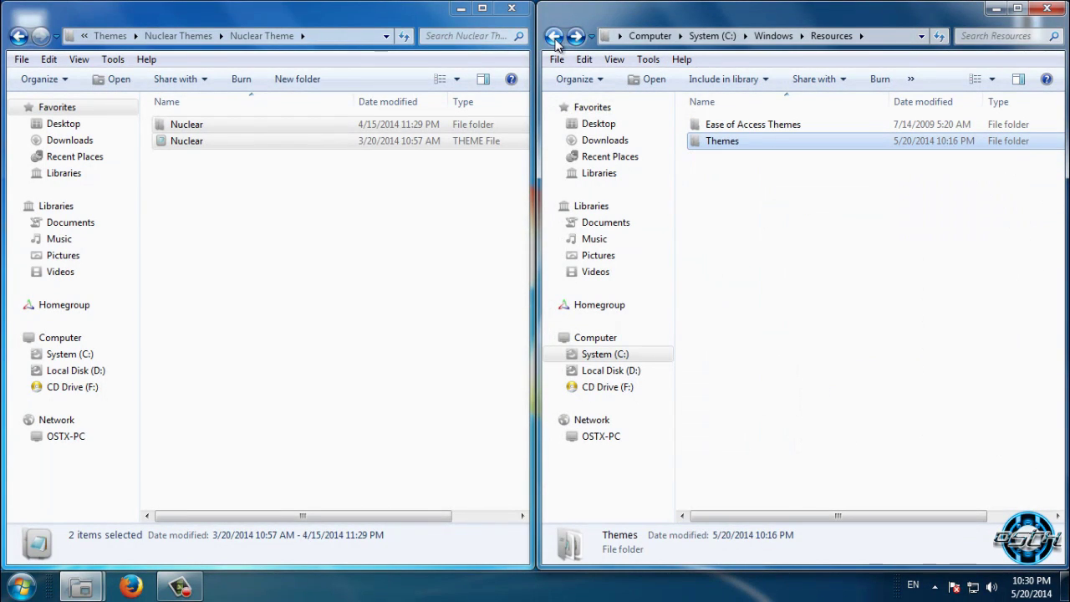
left_click(17, 37)
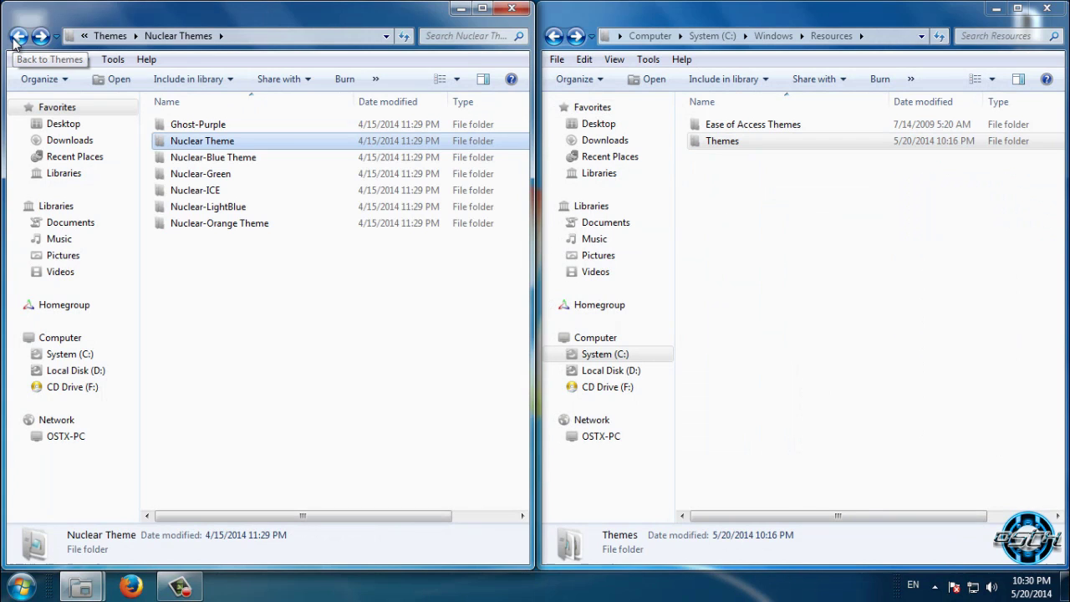
left_click(17, 37)
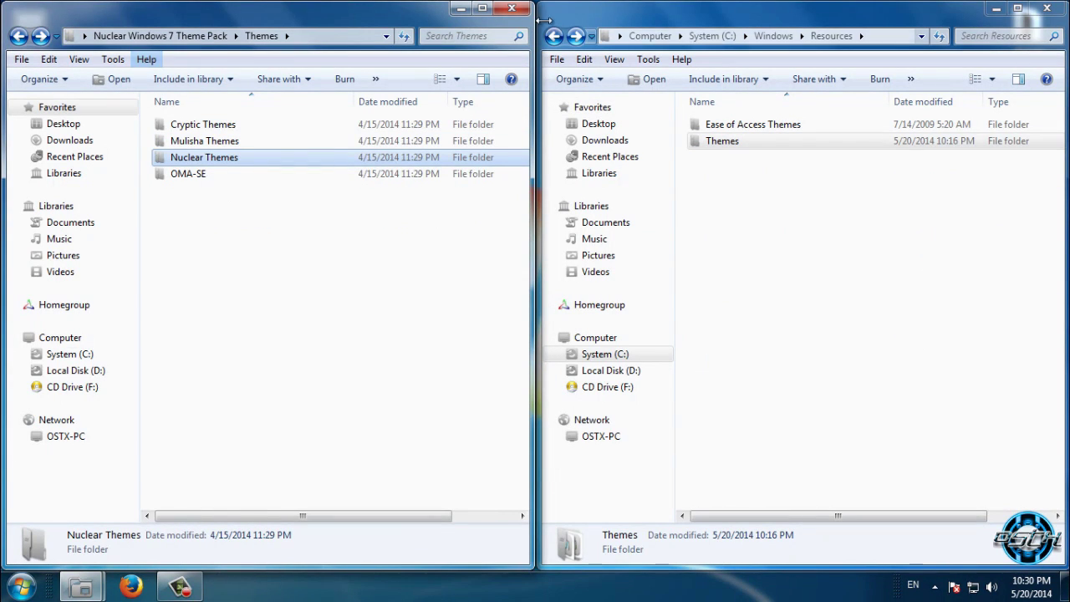
- Copy the O-M-A- Blue folder and theme file from the pack's OMA-SE folder into the C: drive's Windows\Resources\Themes folder
double_click(223, 177)
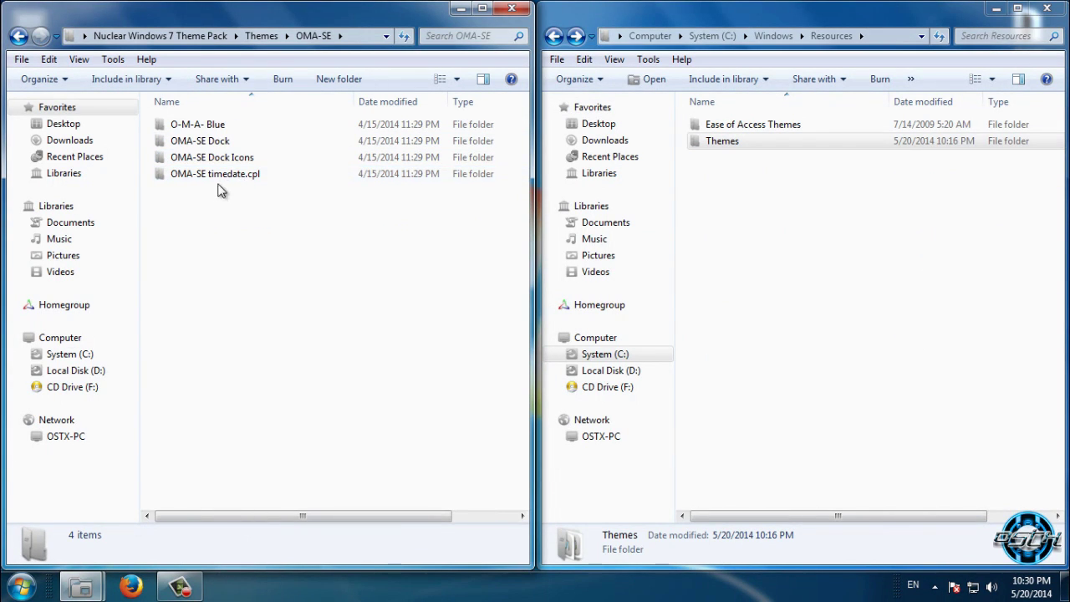
double_click(209, 127)
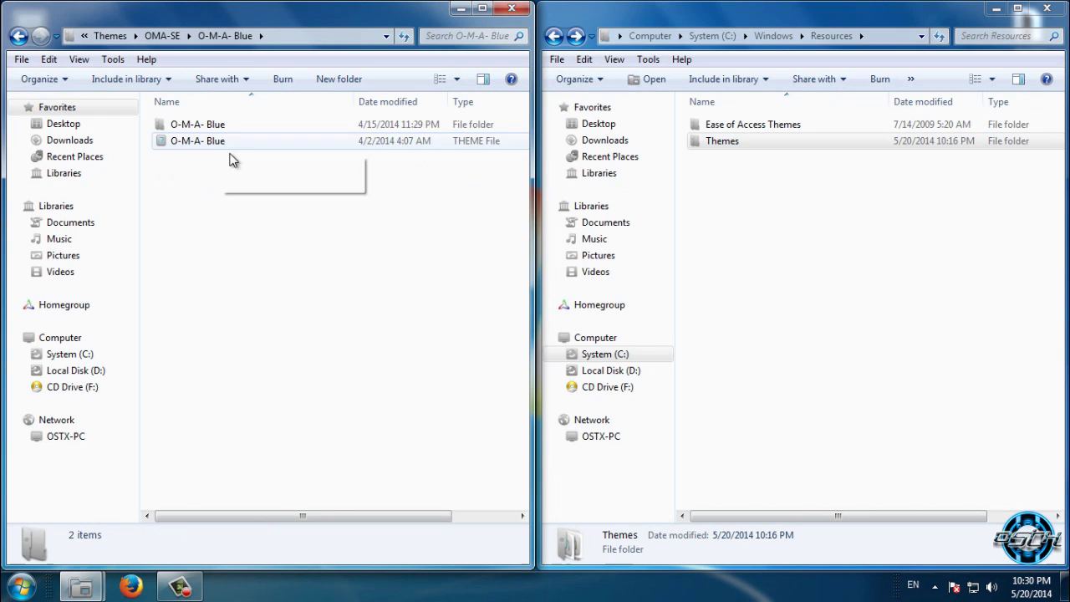
left_click_drag(240, 163, 197, 117)
right_click(199, 121)
left_click(267, 365)
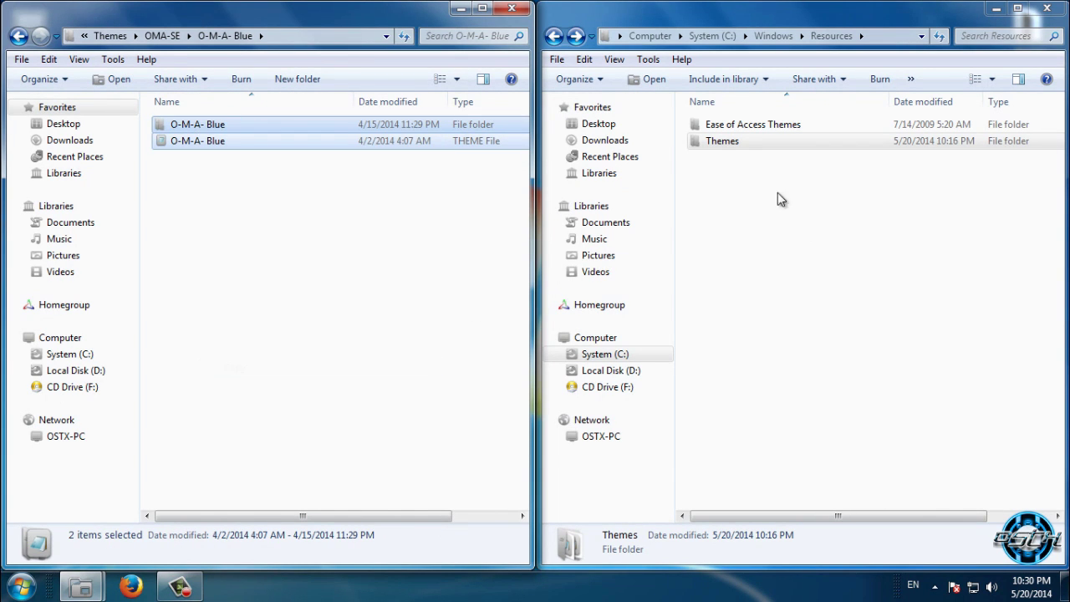
left_click(732, 153)
double_click(731, 148)
right_click(819, 440)
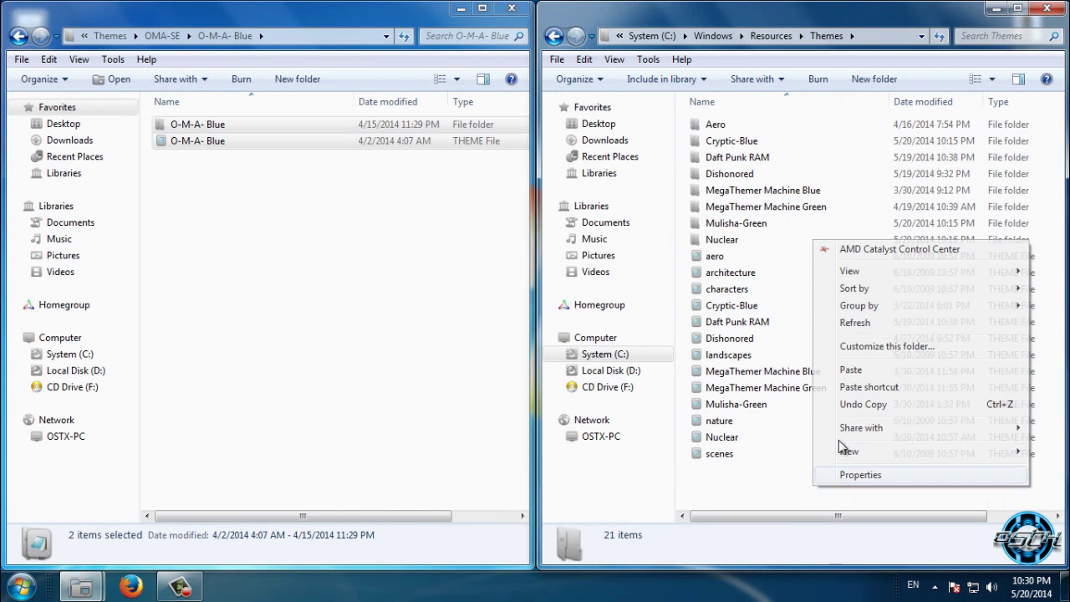
left_click(851, 367)
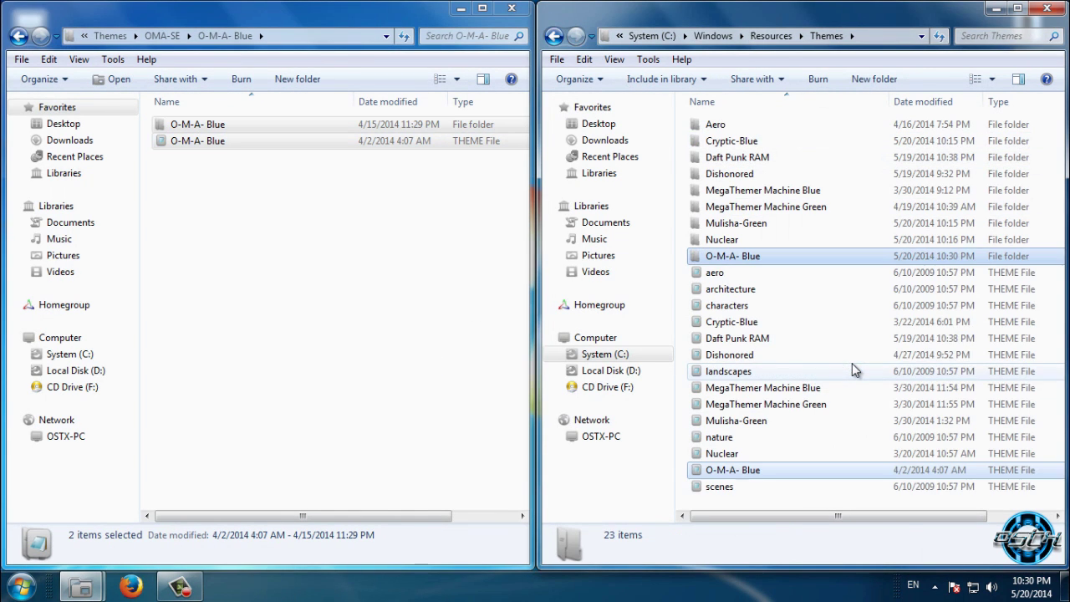
- Close the system Themes window, return the theme pack window to its Themes folder and minimize it
left_click(1018, 8)
left_click(1049, 8)
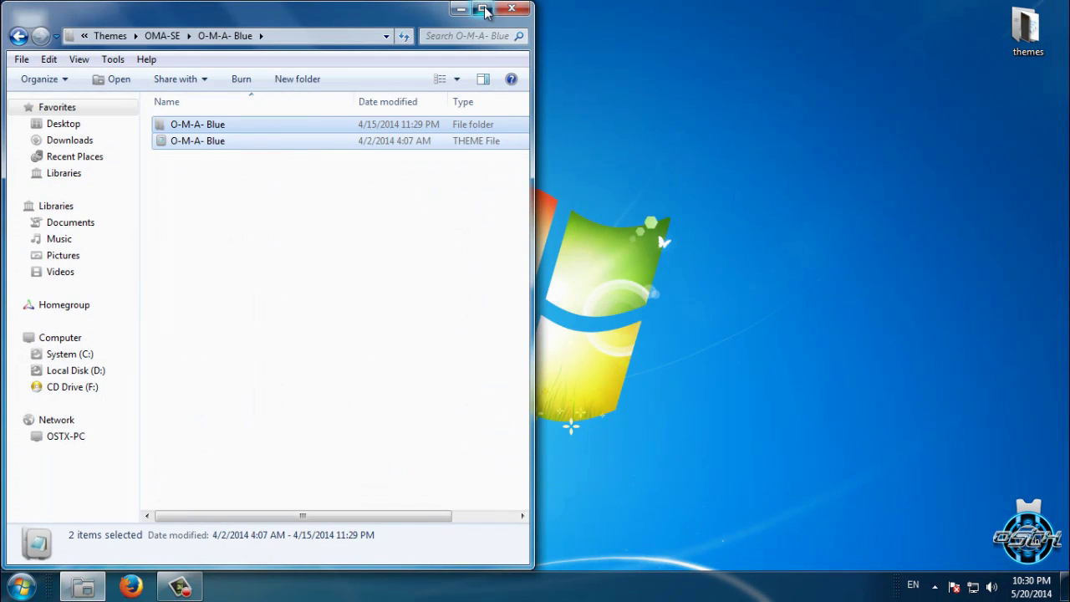
left_click(483, 10)
left_click(11, 32)
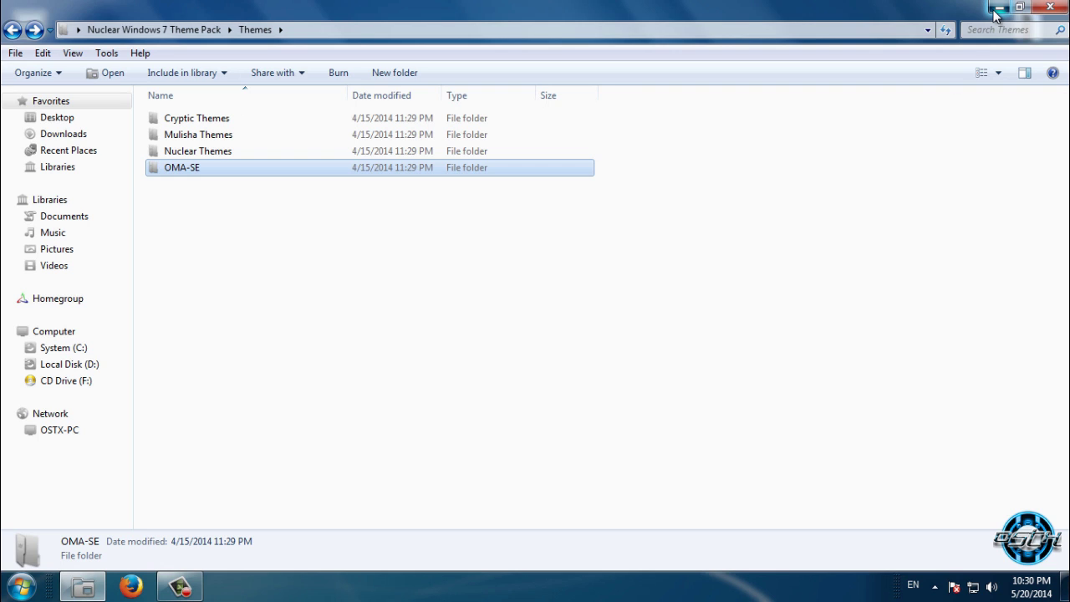
left_click(996, 9)
- Open the desktop's Personalization settings and apply the installed Cryptic-Blue theme
right_click(588, 160)
left_click(642, 364)
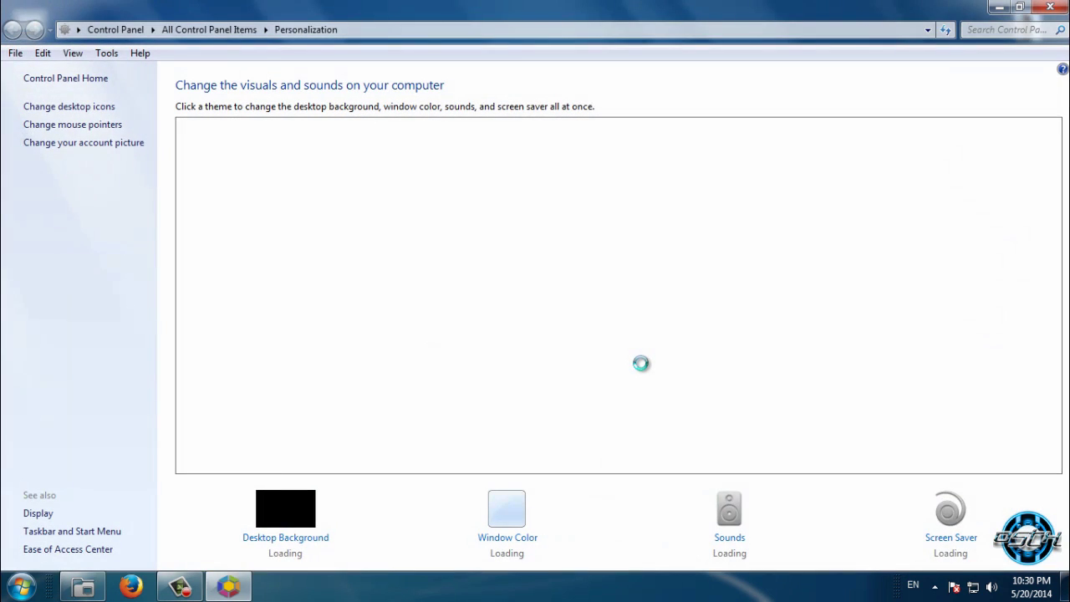
scroll(412, 332, "down", 5)
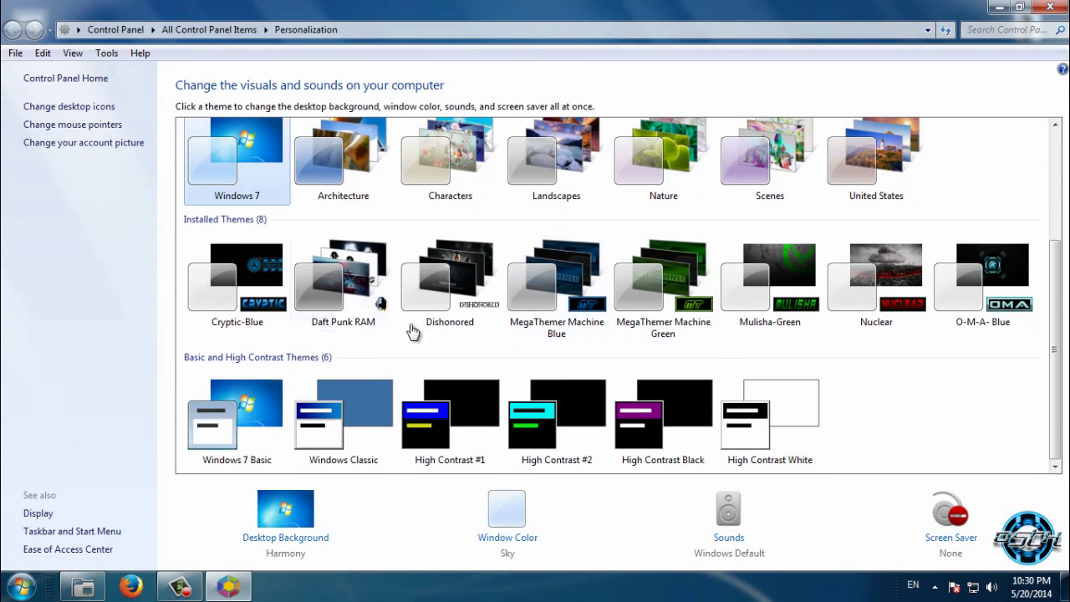
left_click(271, 309)
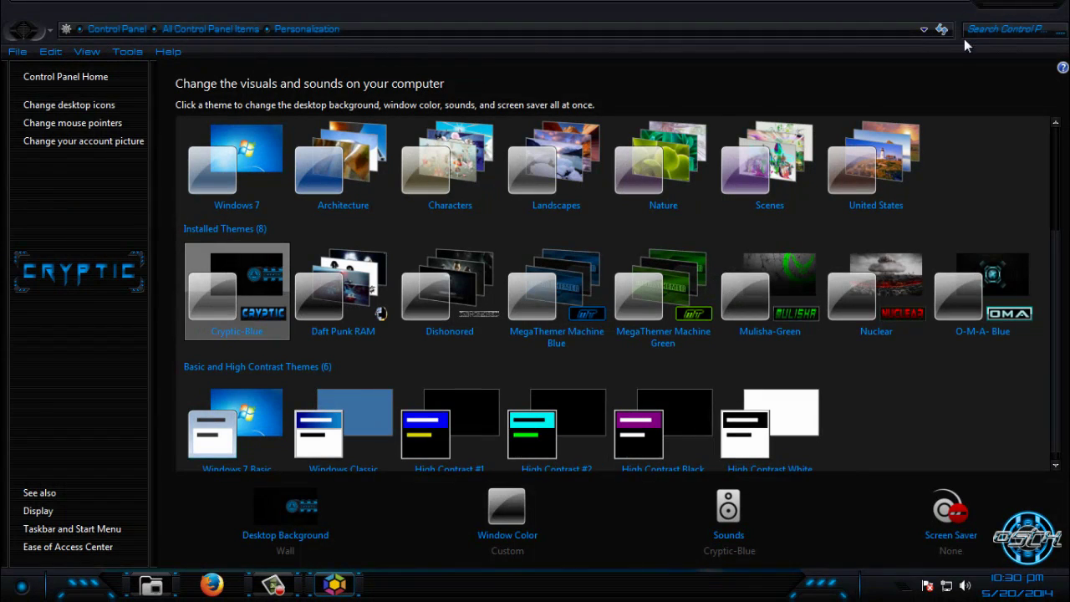
- Minimize the Personalization window and refresh the desktop
left_click(1000, 21)
right_click(458, 150)
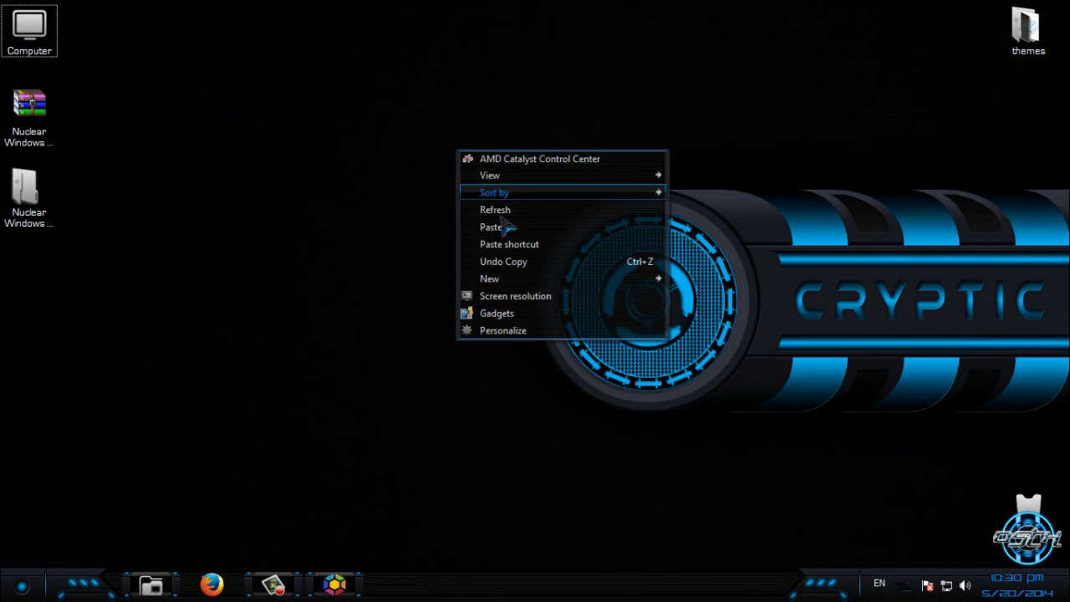
left_click(509, 211)
- Examine the Cryptic-Blue styling of the hidden tray icons, desktop context menu and Start menu, and open Computer
left_click(904, 586)
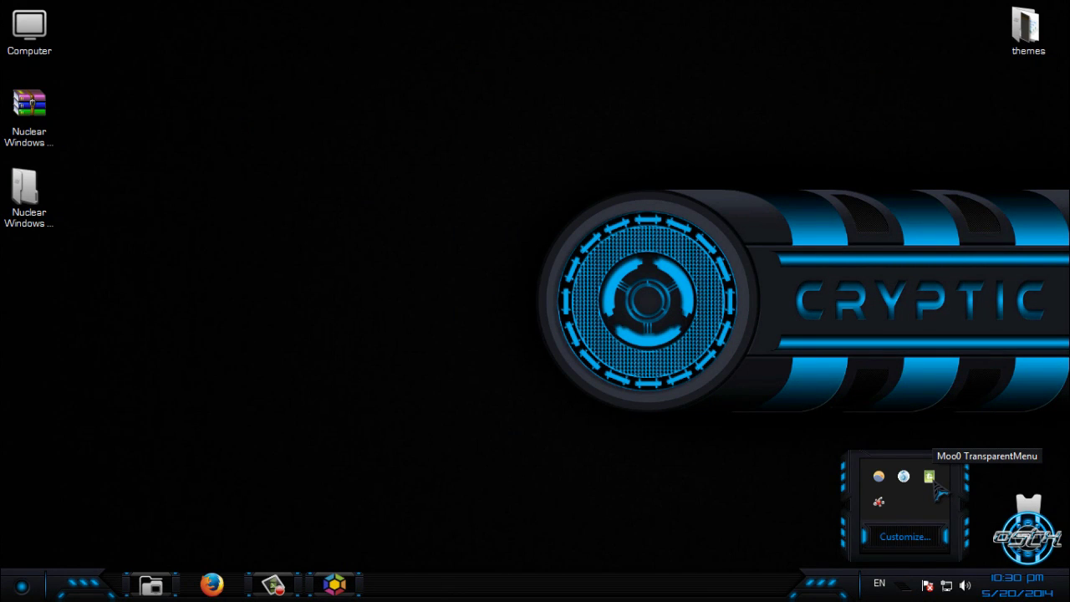
right_click(390, 145)
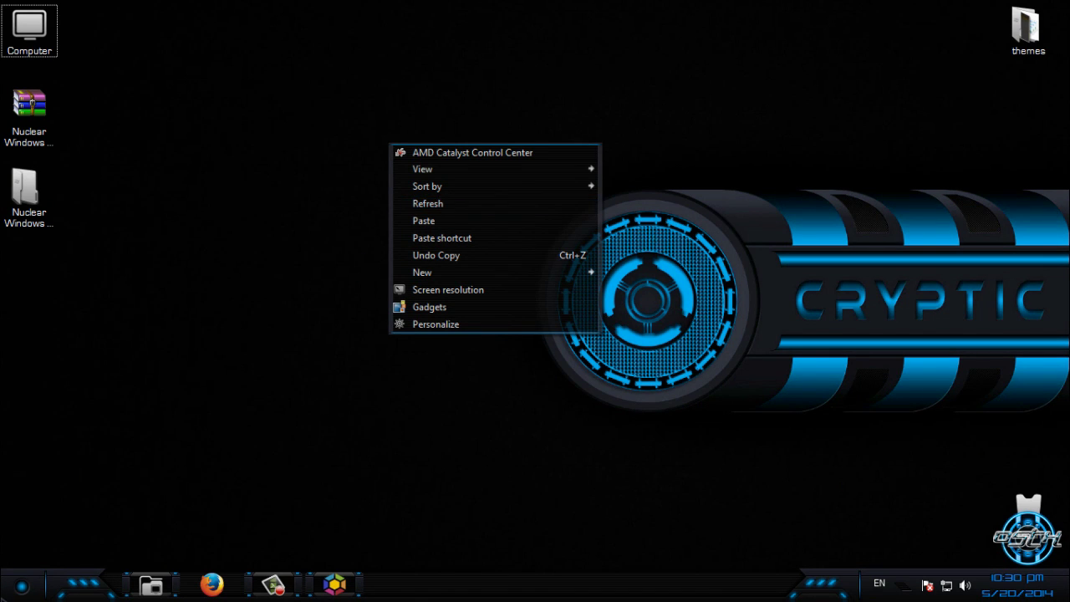
left_click(22, 587)
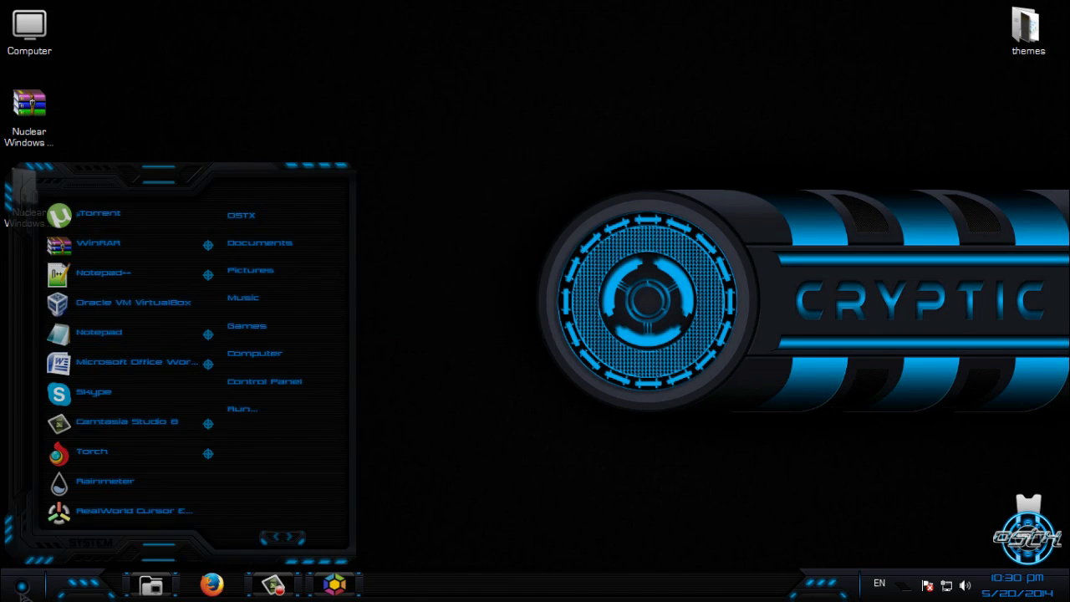
left_click(332, 361)
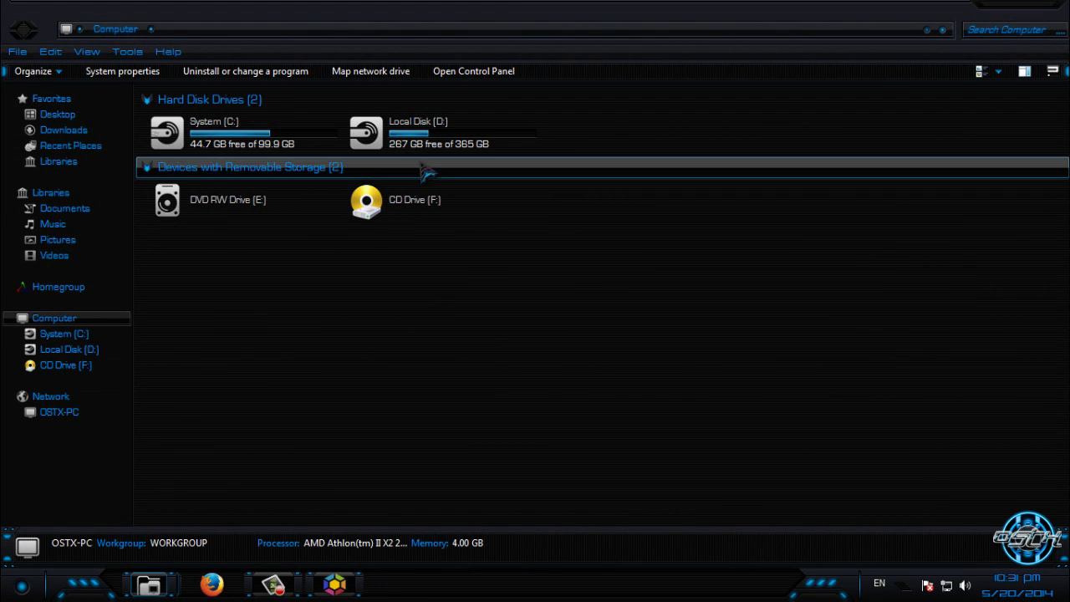
- Examine the Cryptic-Blue look of the Computer window in restored and maximized size, and close it
double_click(531, 12)
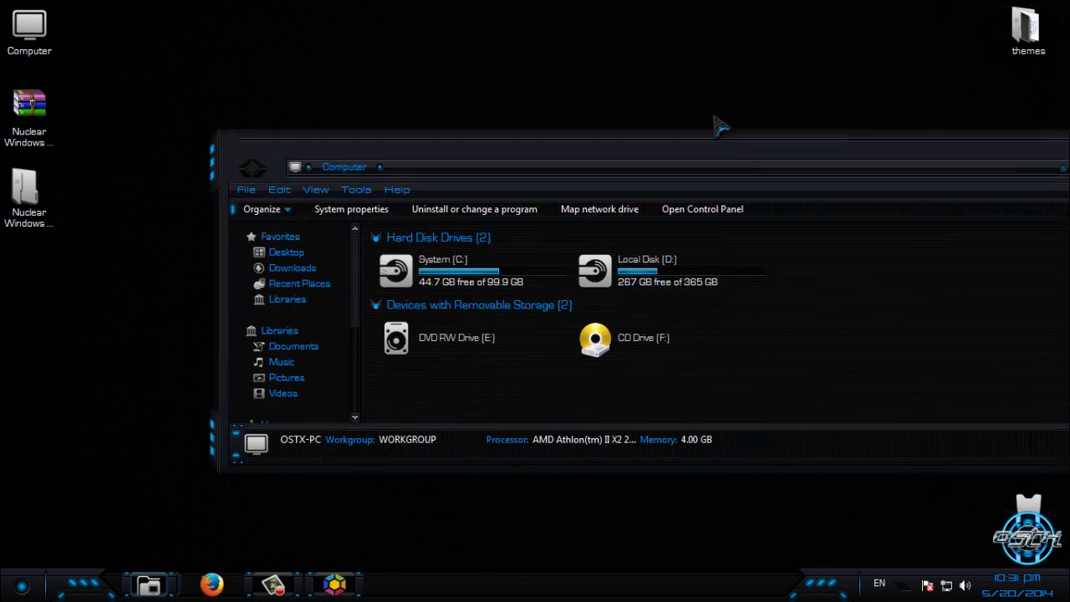
left_click(992, 109)
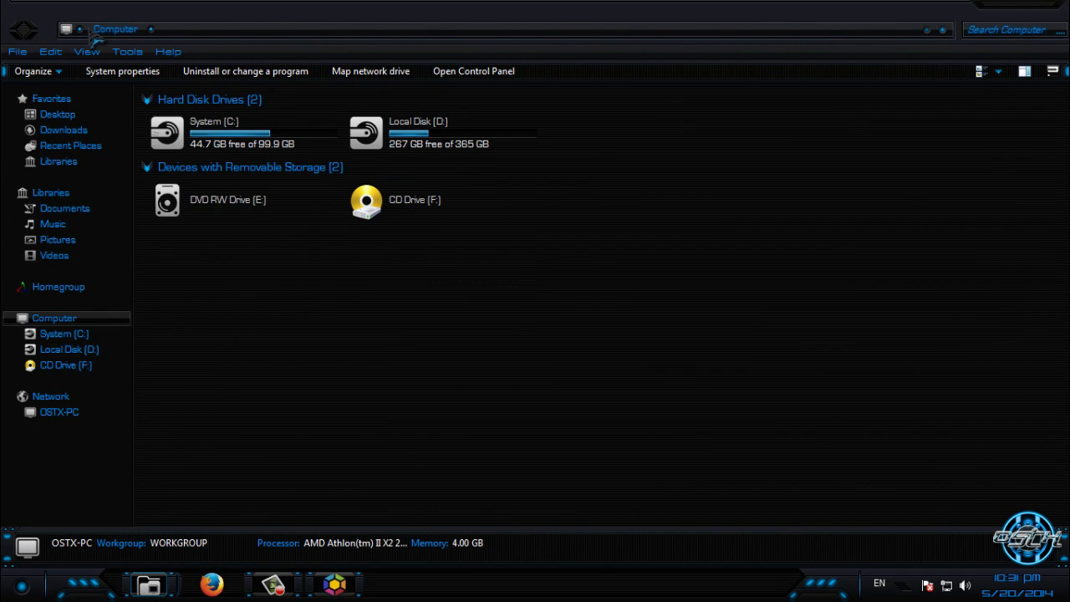
left_click_drag(93, 36, 1059, 2)
left_click(1058, 10)
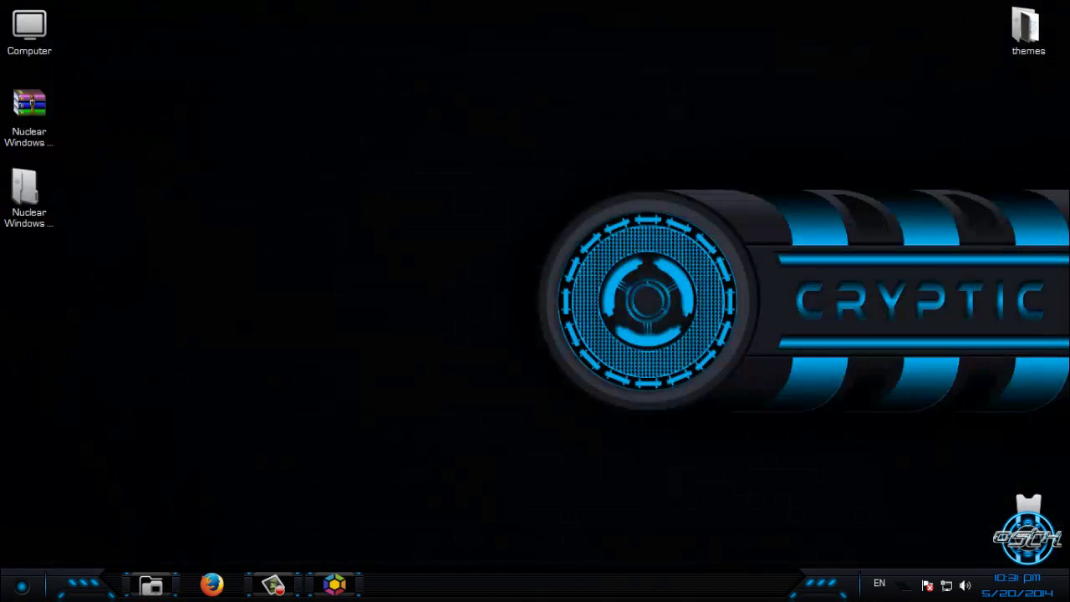
- Check the Cryptic-Blue Start menu and refresh the desktop
key("super")
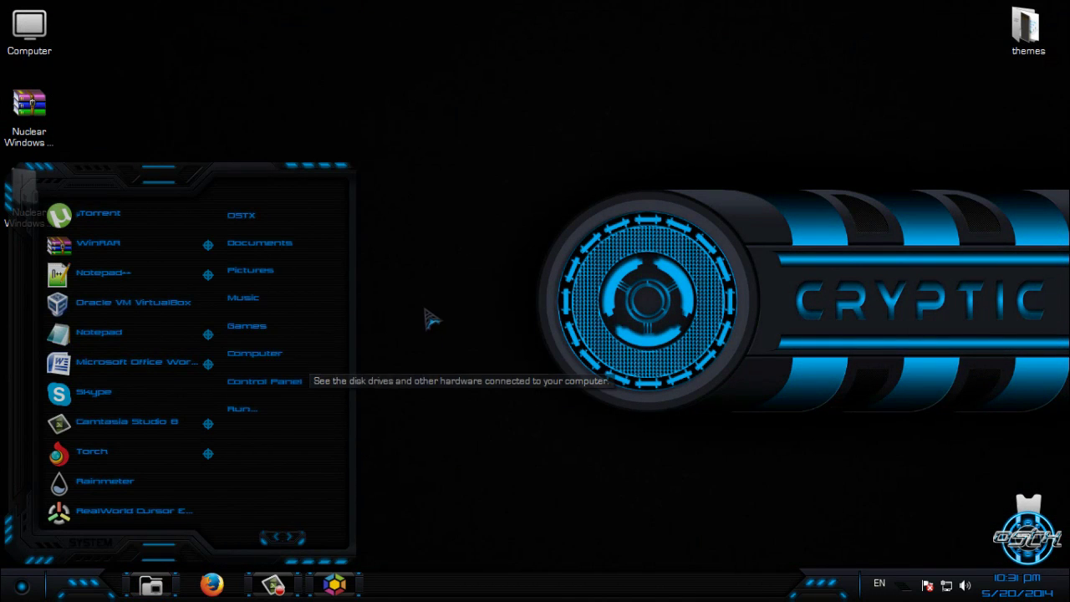
right_click(424, 301)
left_click(449, 275)
- Open the desktop's Personalization settings, apply the installed Mulisha-Green theme and minimize the window
right_click(444, 265)
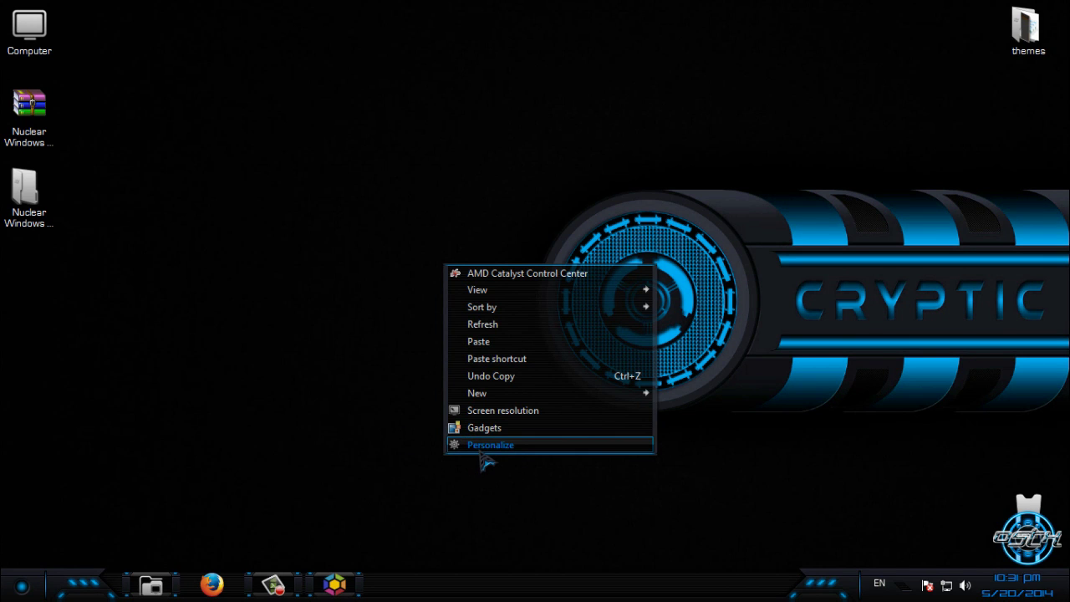
left_click(484, 447)
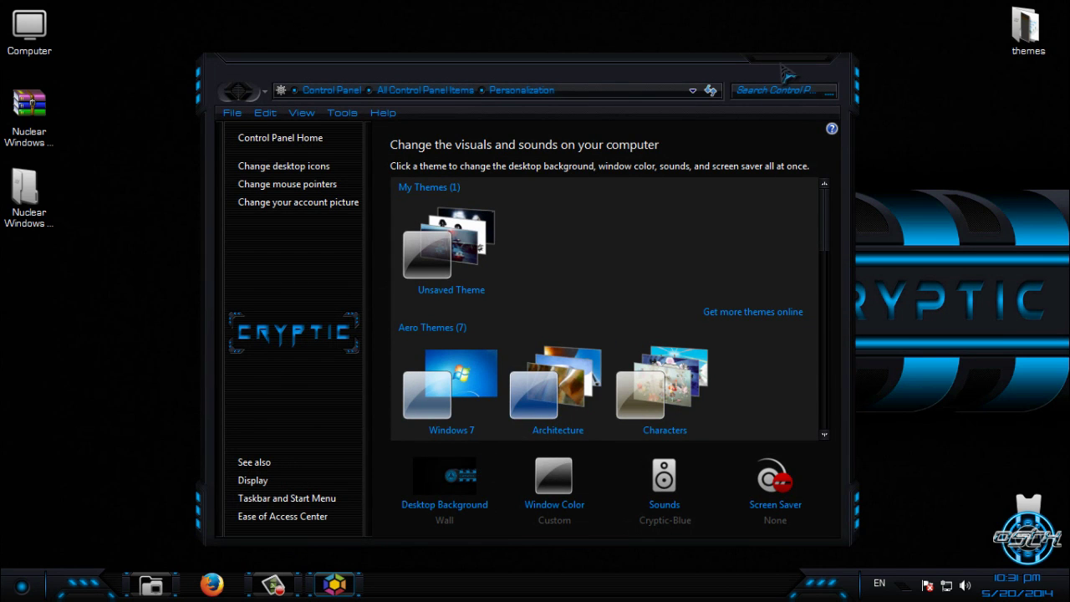
left_click(783, 67)
scroll(572, 407, "down", 3)
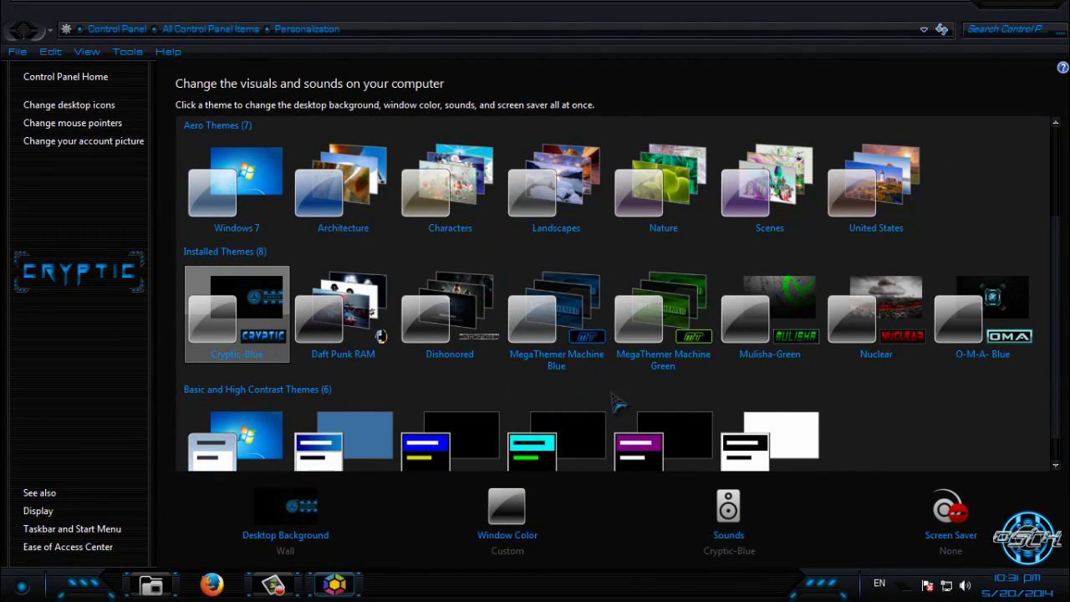
left_click(802, 358)
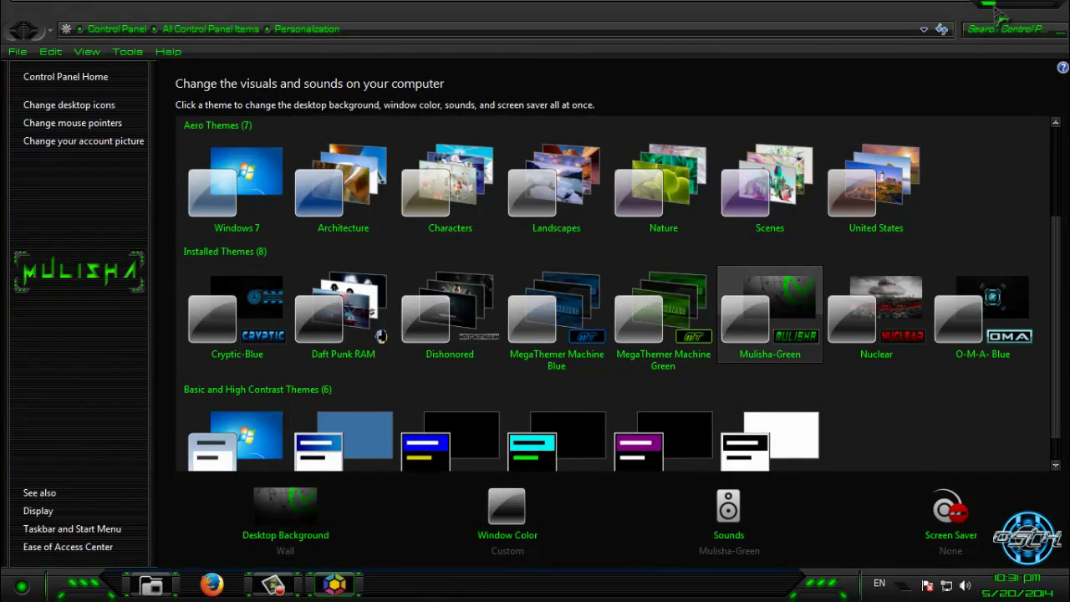
left_click(995, 8)
- Open the System (C:) drive from Computer and examine the Mulisha-Green styling of the restored window and its menus
double_click(28, 25)
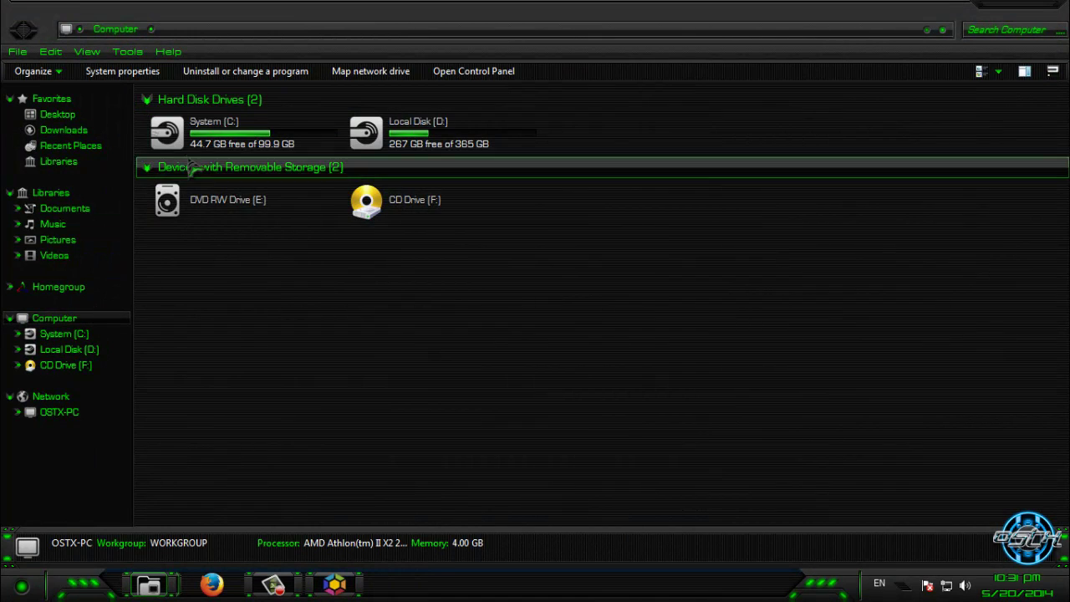
double_click(217, 137)
left_click_drag(322, 301, 264, 17)
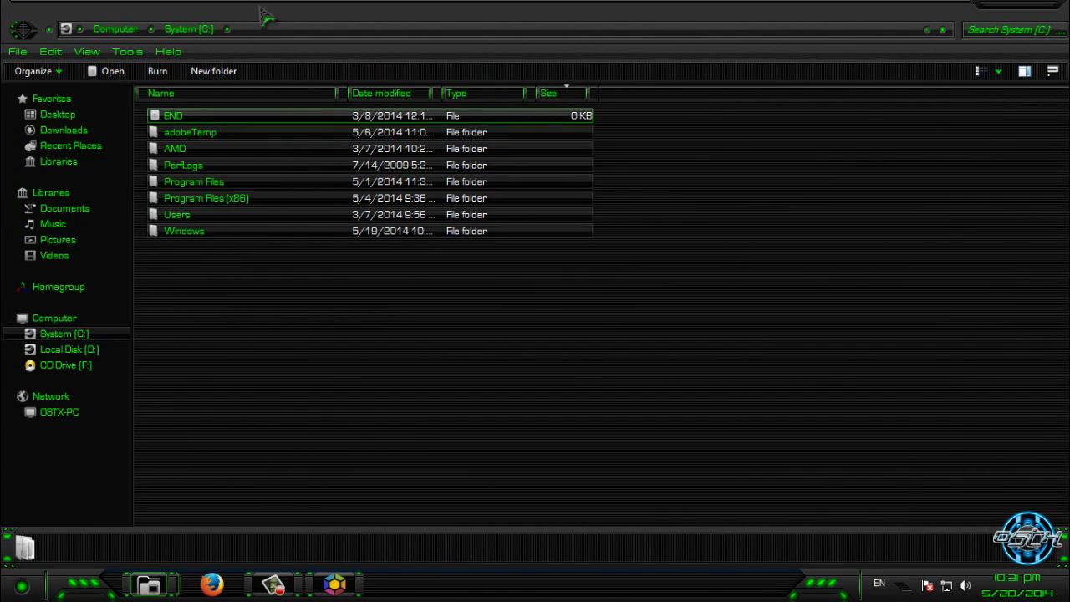
double_click(264, 17)
left_click(156, 93)
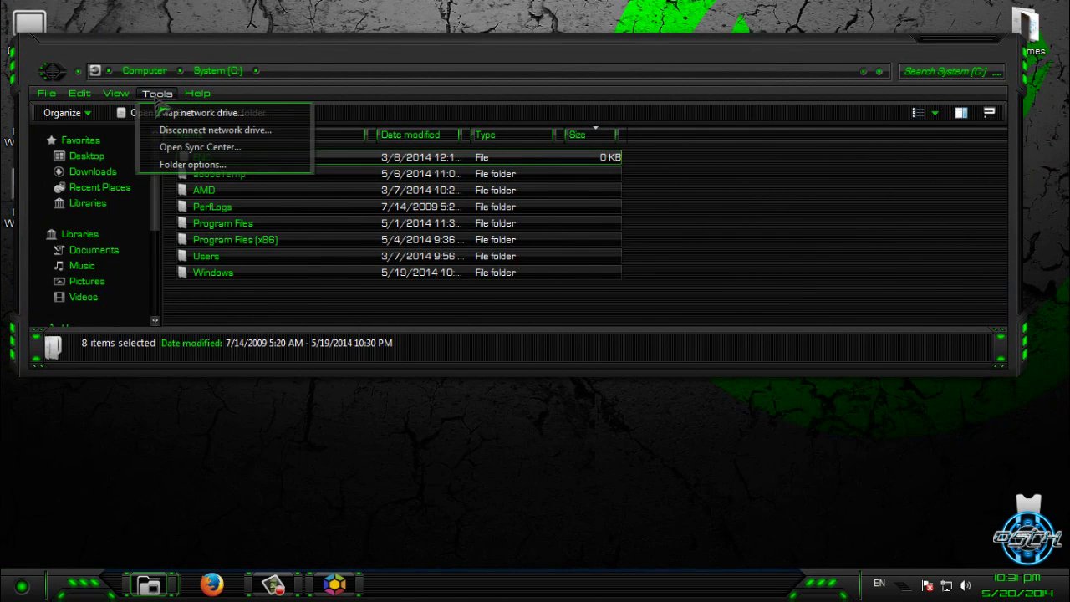
mouse_move(47, 93)
- Refresh the desktop and clear the System (C:) window from it
right_click(311, 466)
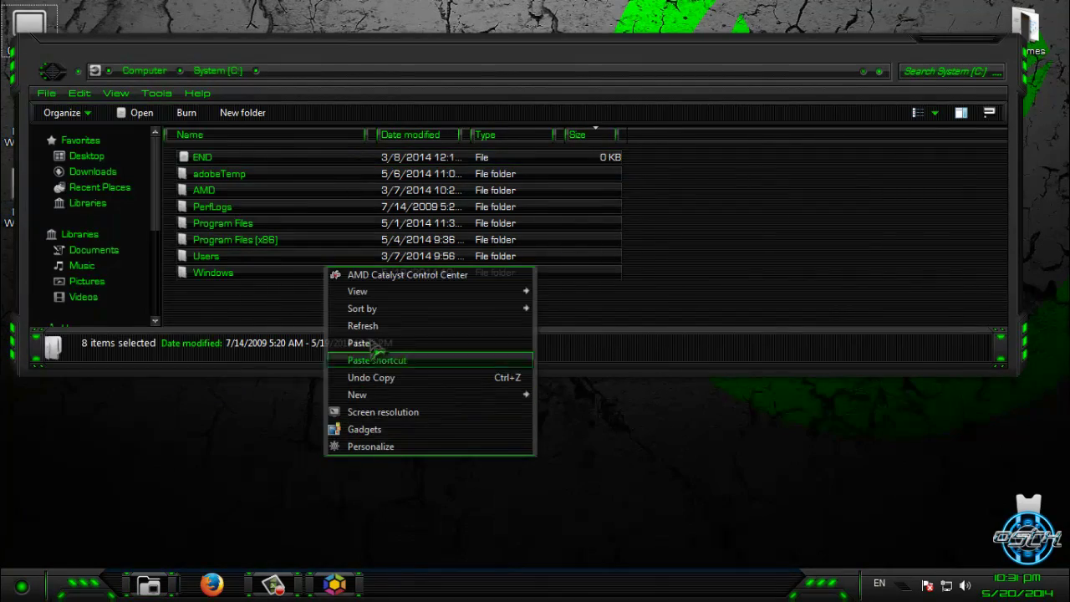
left_click(392, 325)
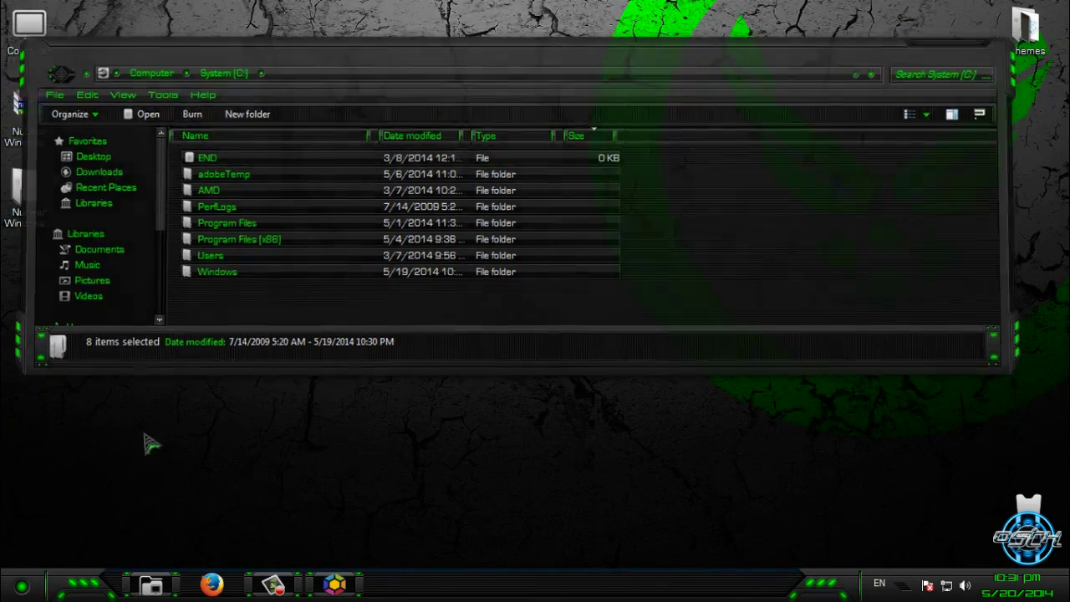
key("super+d")
- Examine the Mulisha-Green look of the Start menu, Control Panel and its Tools menu, and close Control Panel
key("super")
left_click(317, 387)
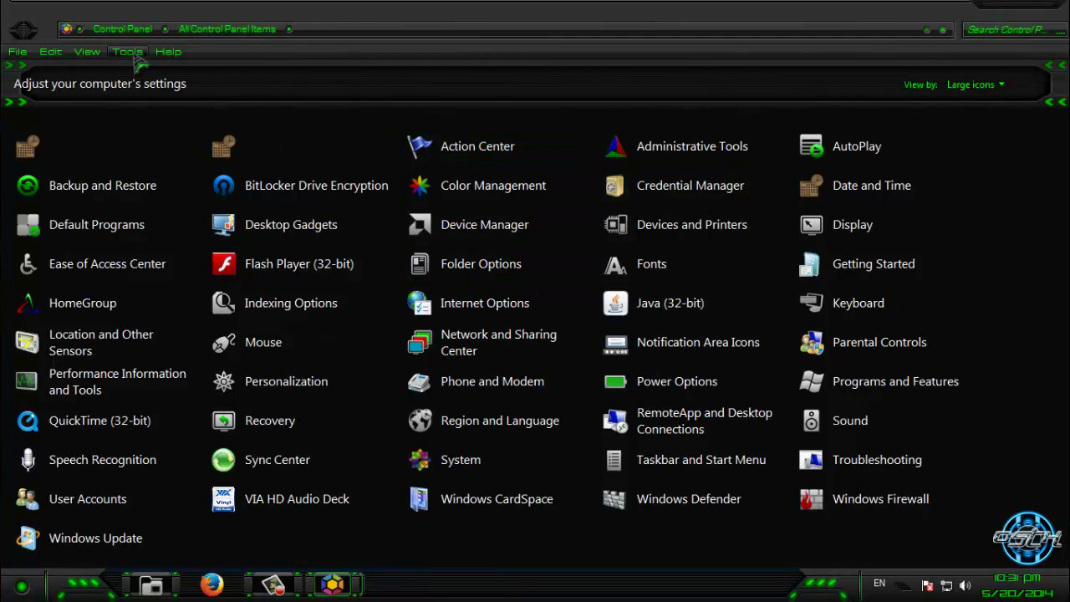
left_click(129, 53)
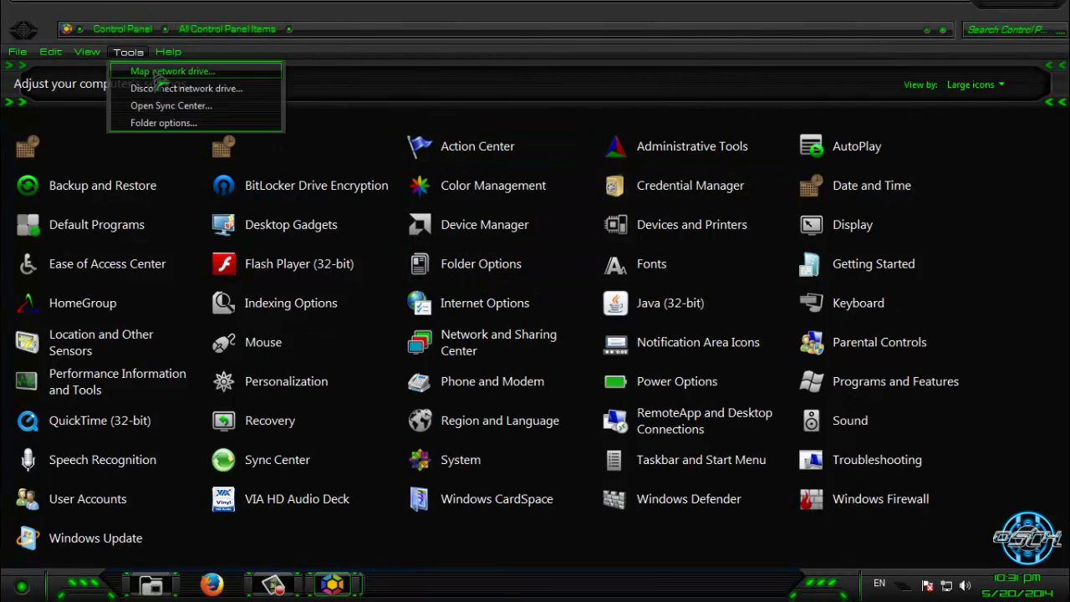
left_click(1037, 12)
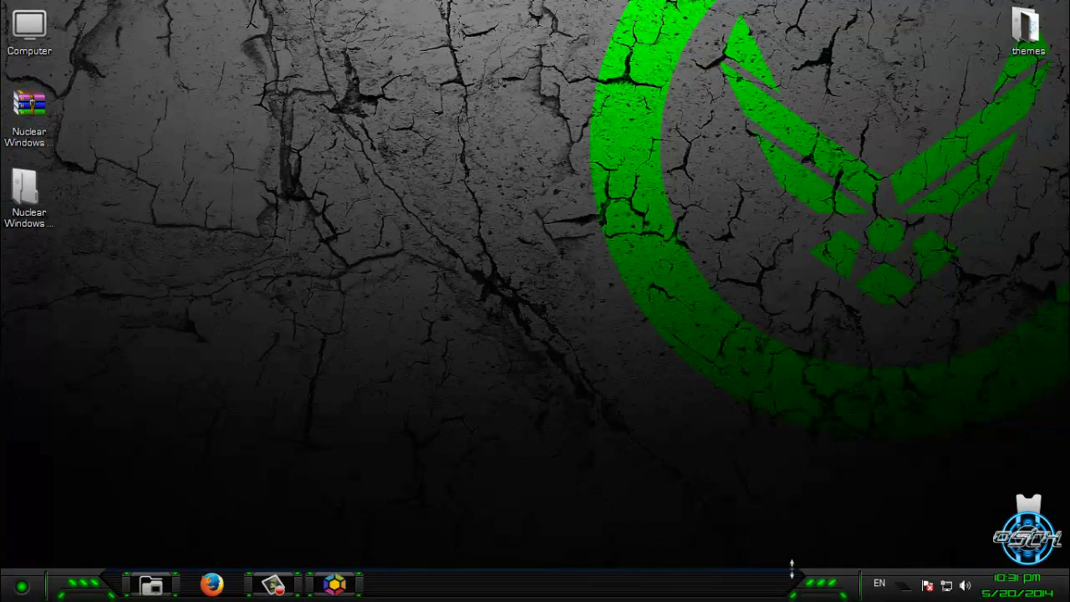
mouse_move(791, 562)
left_mouse_down()
mouse_move(820, 422)
mouse_move(771, 567)
left_mouse_up()
- Bring back the Personalization window, apply the installed Nuclear theme and minimize the window
left_click(334, 583)
scroll(768, 317, "down", 3)
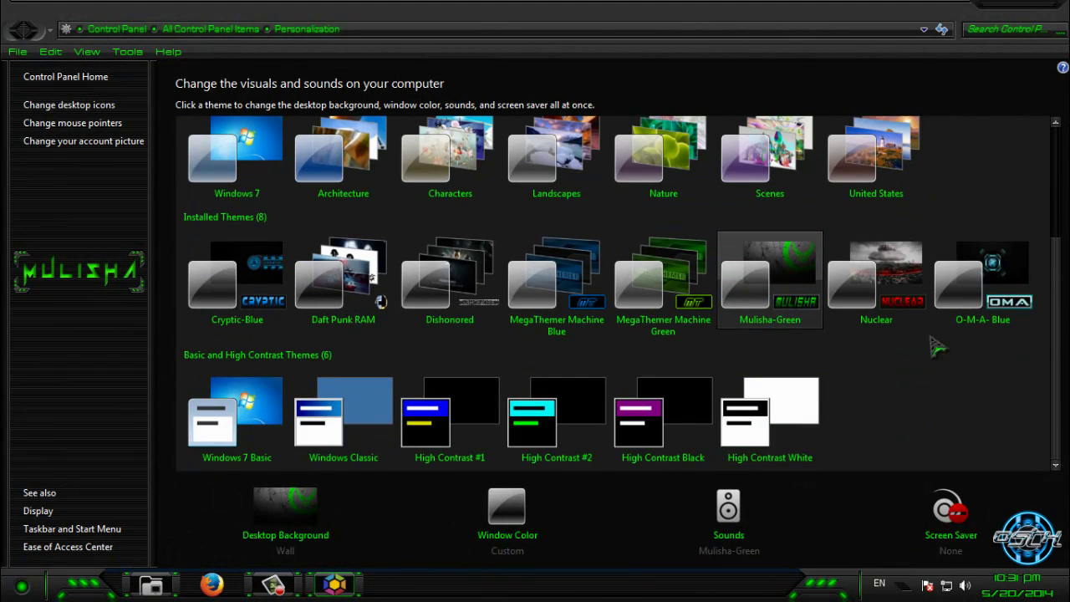
left_click(915, 317)
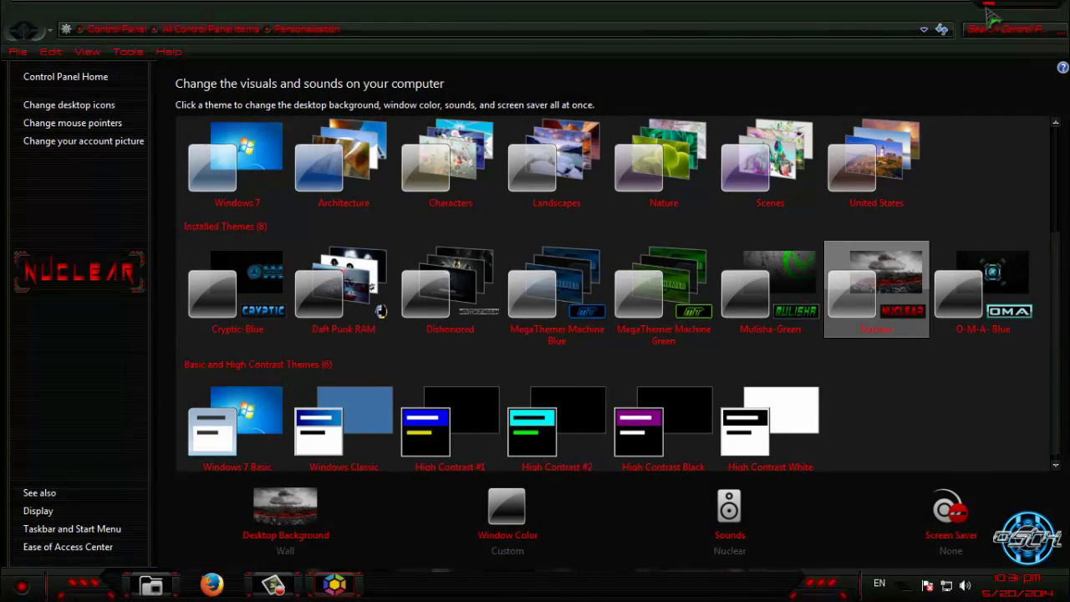
left_click(987, 10)
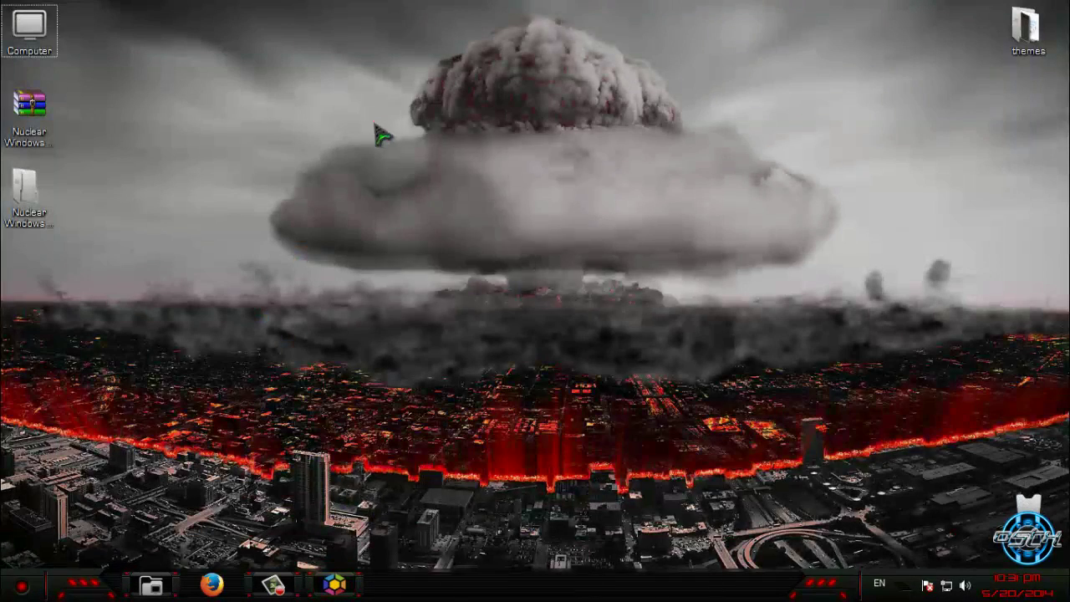
- Check the Nuclear theme's desktop context menu and refresh the desktop
right_click(376, 123)
right_click(365, 108)
right_click(258, 99)
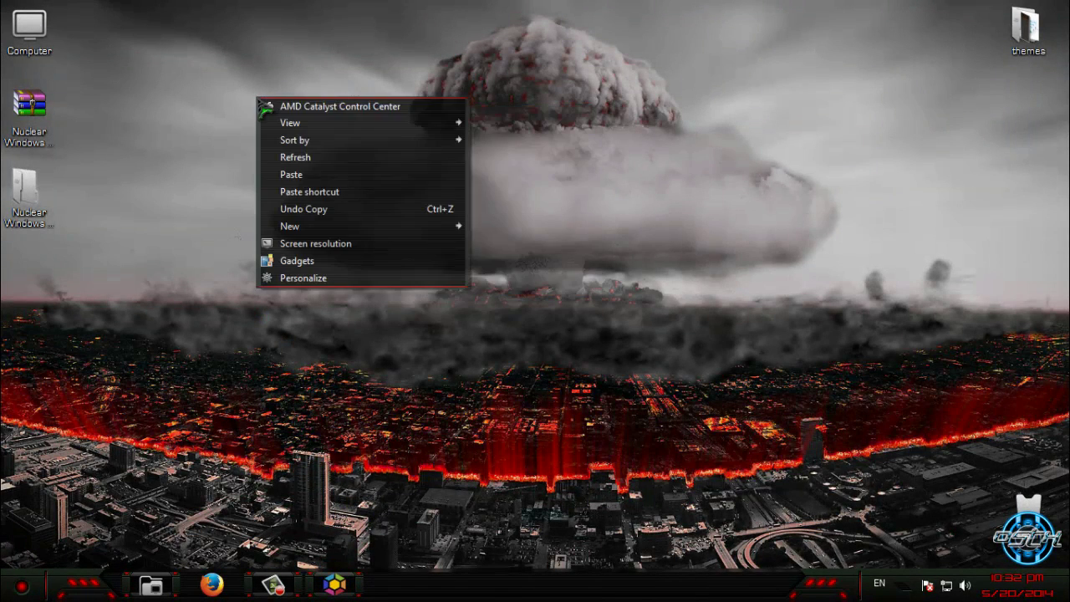
left_click(309, 159)
- Examine the Nuclear styling of the Start menu and the Computer window, and close Computer
left_click(30, 597)
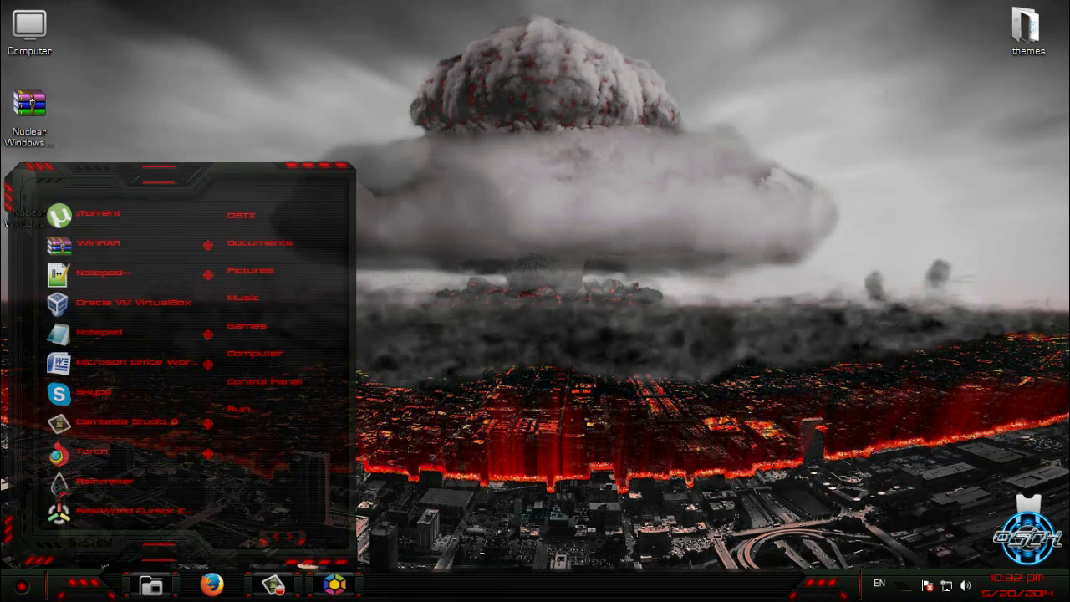
left_click(41, 589)
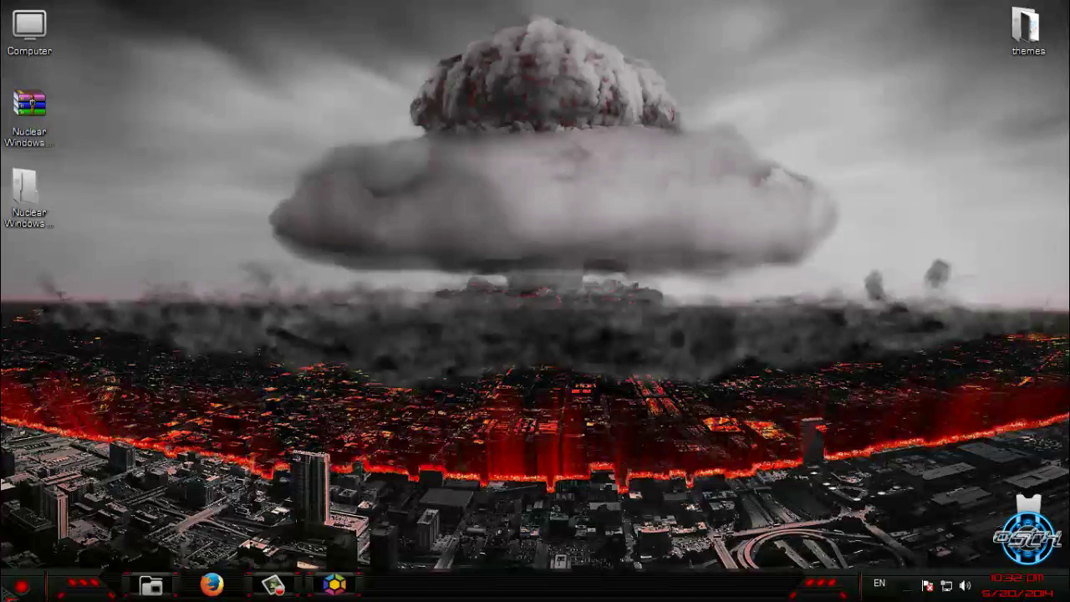
left_click(22, 587)
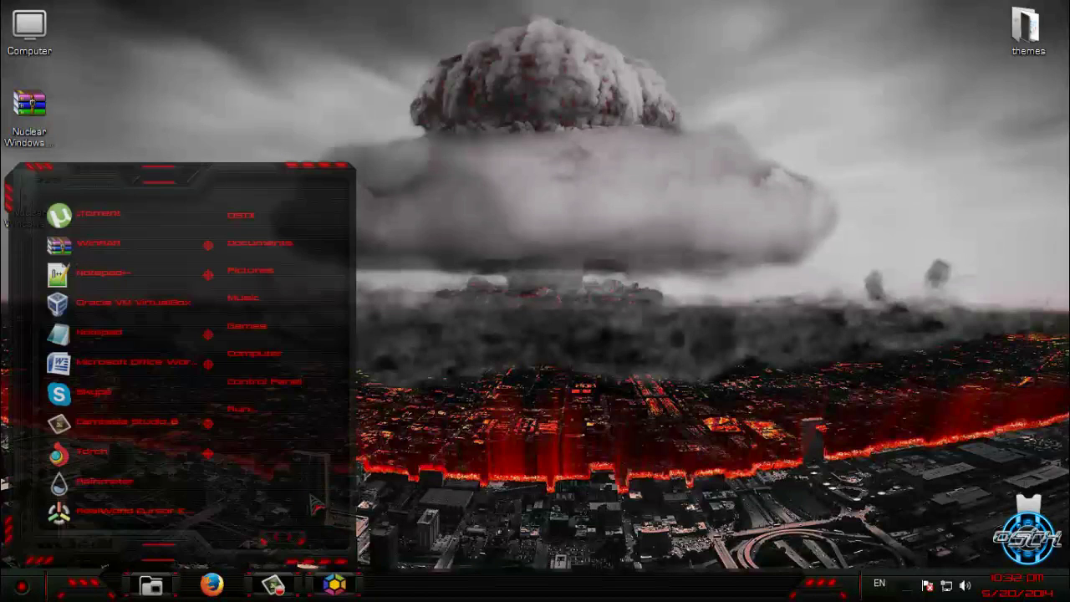
left_click(285, 354)
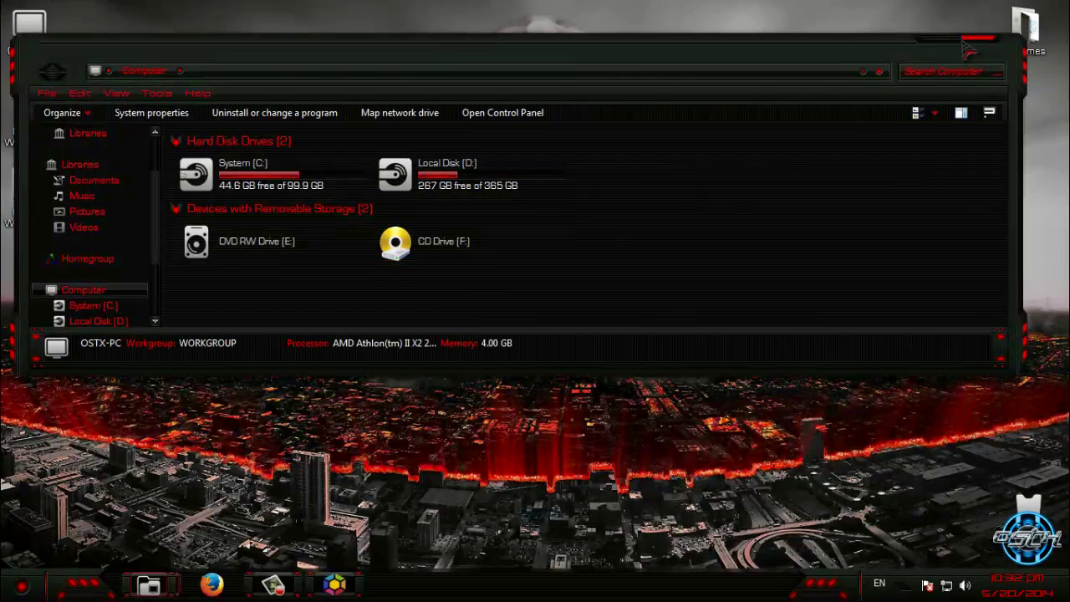
left_click(966, 47)
key("super+d")
- Refresh the desktop, apply the installed O-M-A- Blue theme in Personalization and close the window
right_click(531, 117)
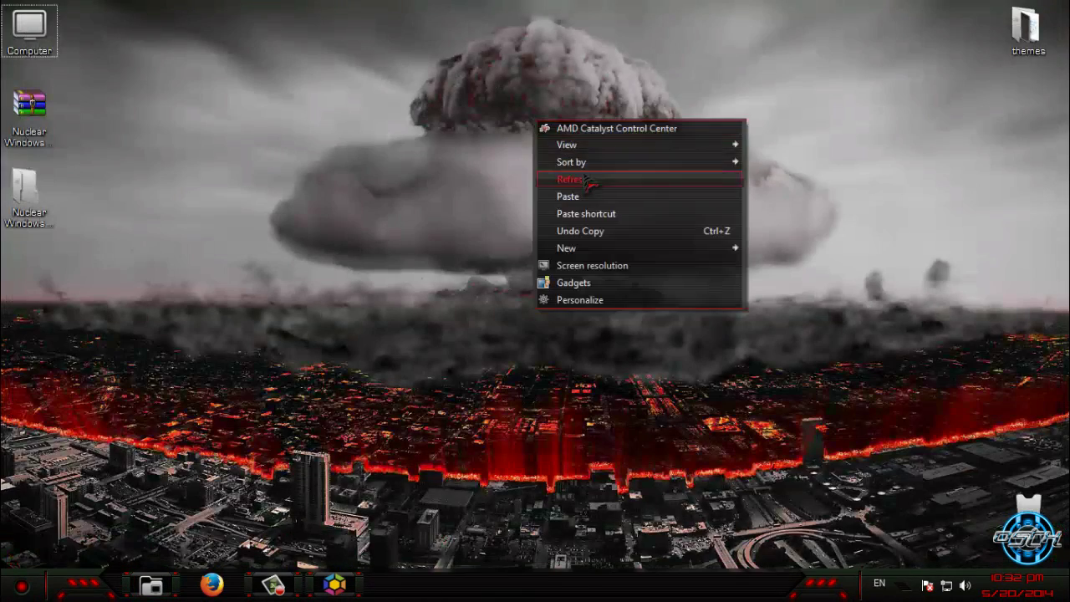
left_click(643, 175)
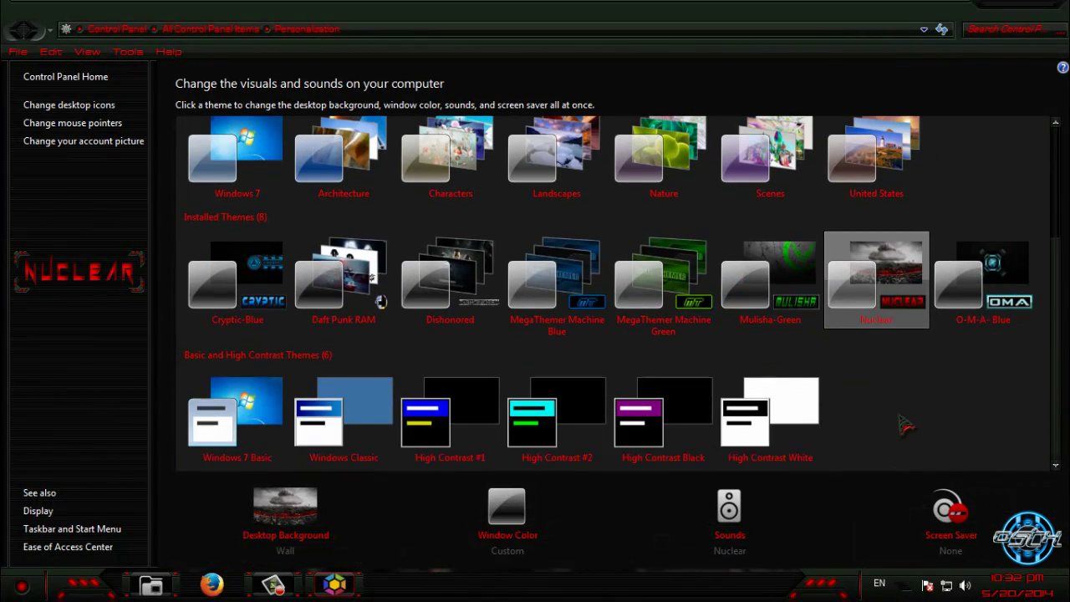
left_click(1012, 323)
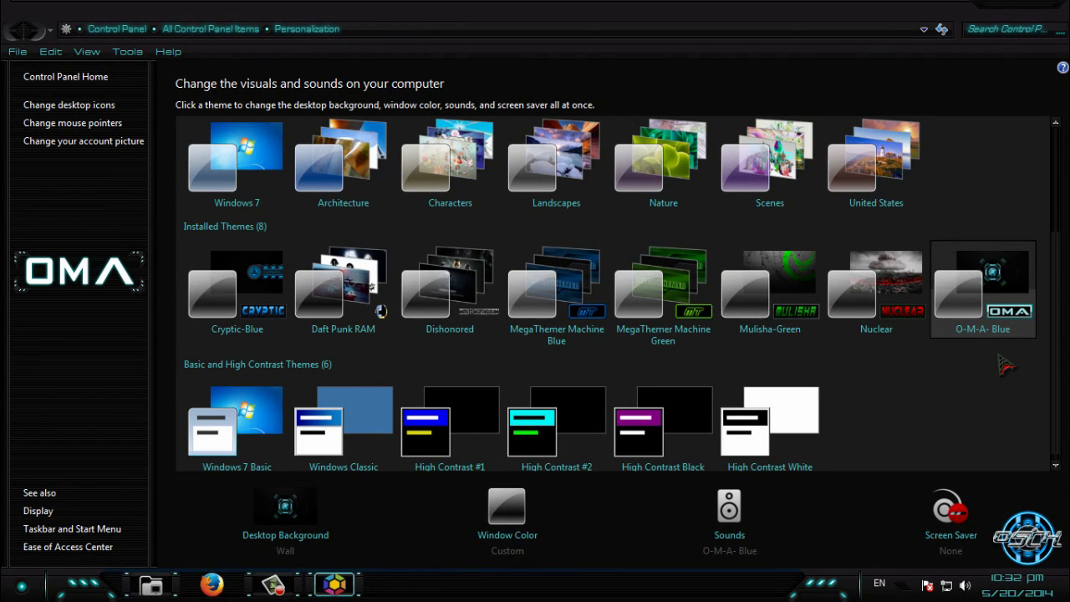
key("alt+F4")
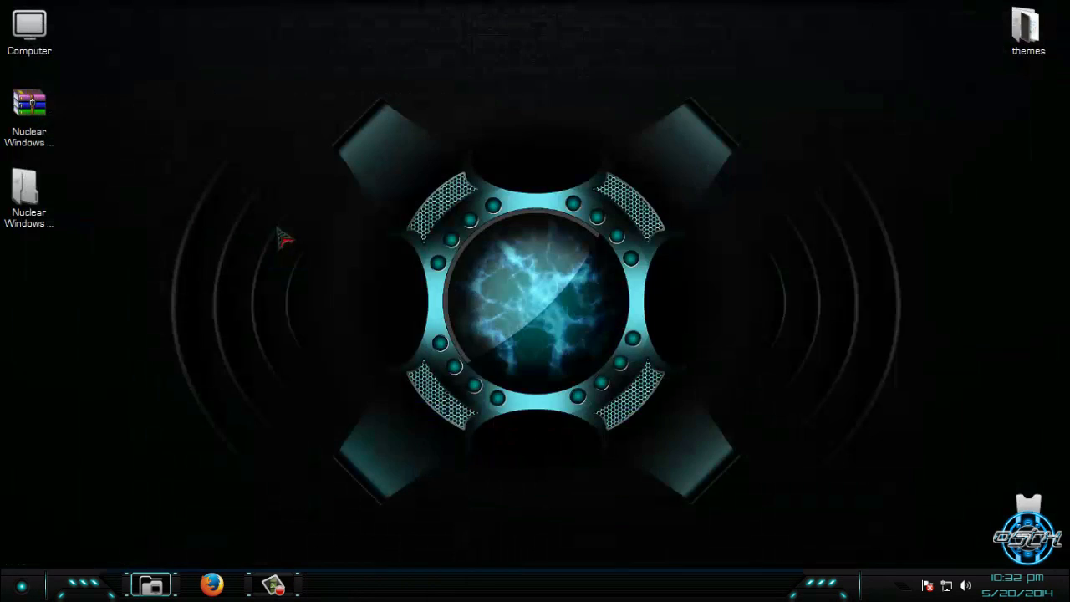
- Examine the O-M-A- Blue desktop context menu and Start menu, refreshing the desktop several times
right_click(267, 224)
left_click(334, 288)
right_click(285, 152)
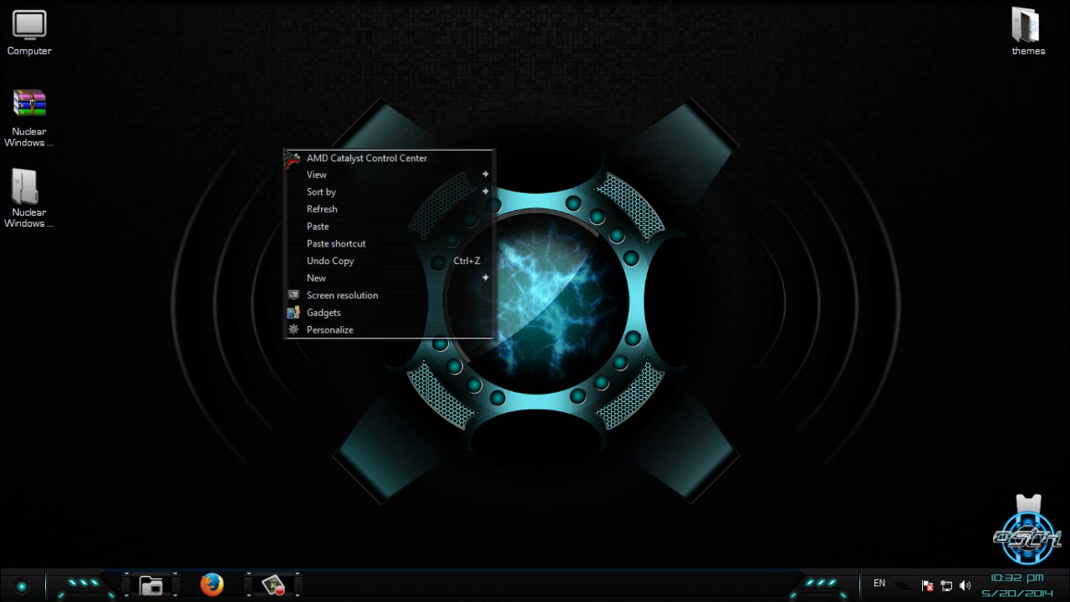
left_click(321, 209)
left_click(22, 589)
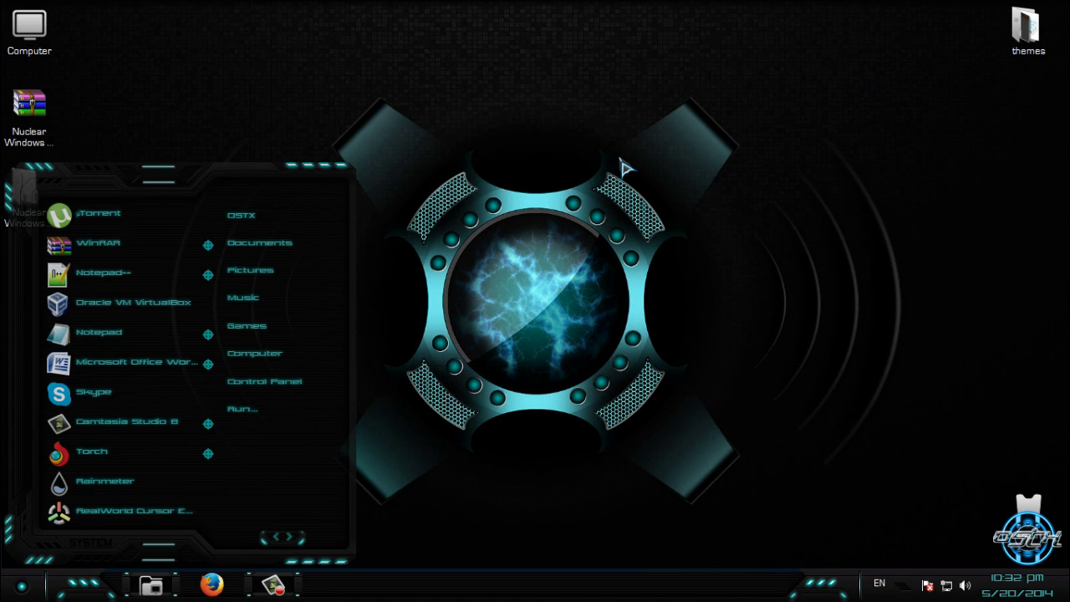
right_click(589, 160)
left_click(619, 217)
right_click(231, 126)
left_click(276, 175)
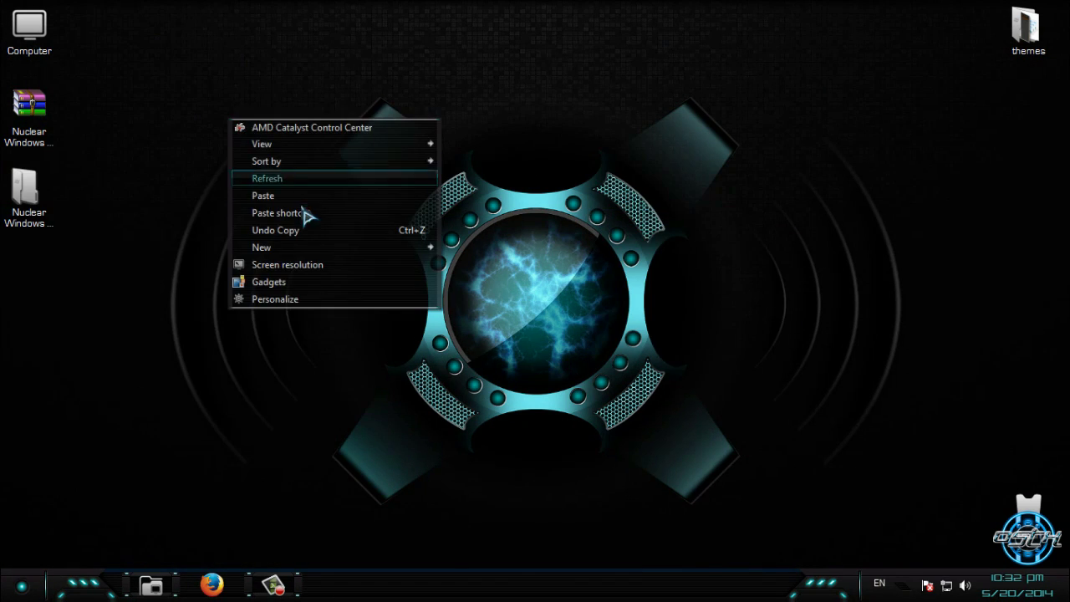
- Check the O-M-A- Blue look of the desktop context menu, hidden tray icons and taskbar window previews
right_click(527, 218)
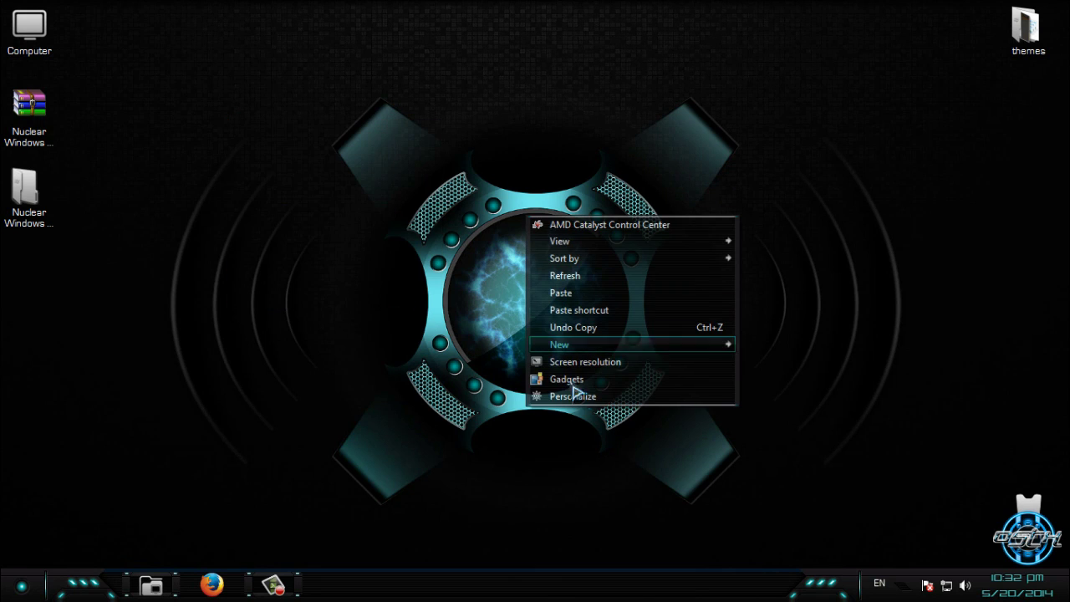
left_click(901, 584)
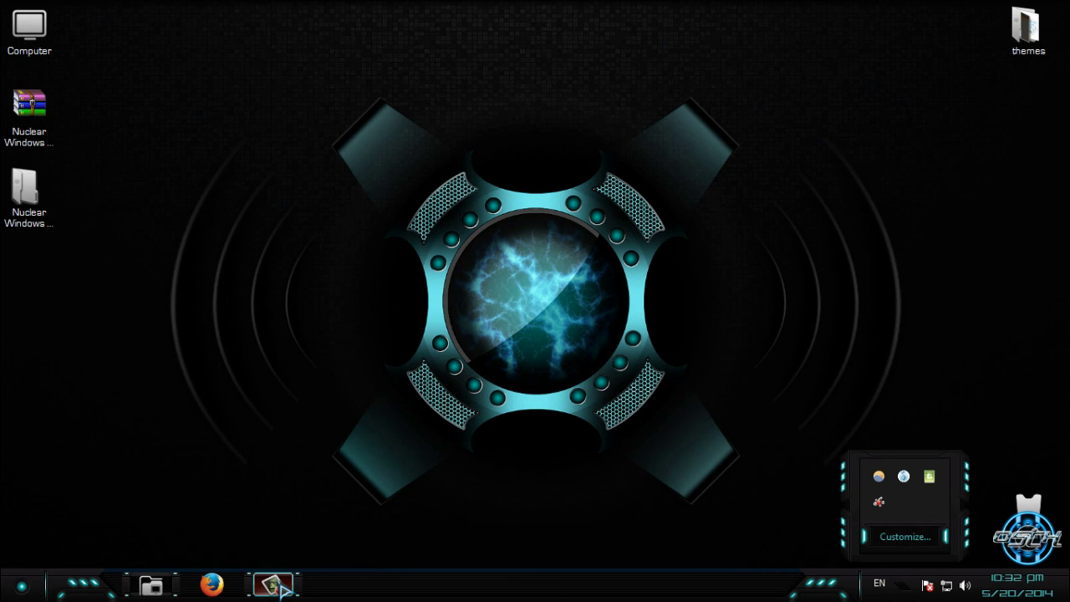
mouse_move(163, 585)
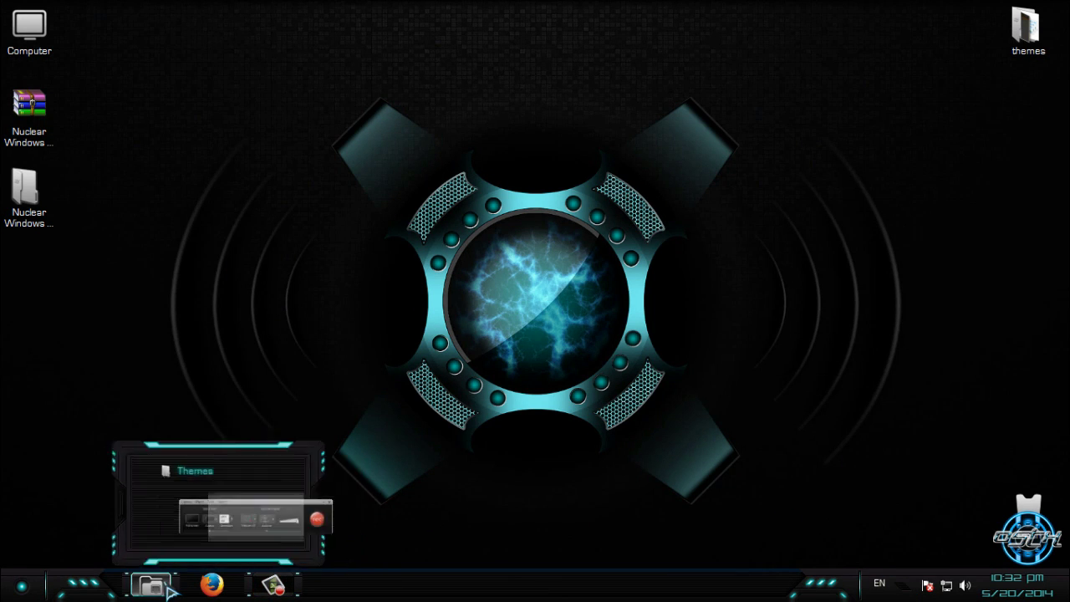
mouse_move(276, 585)
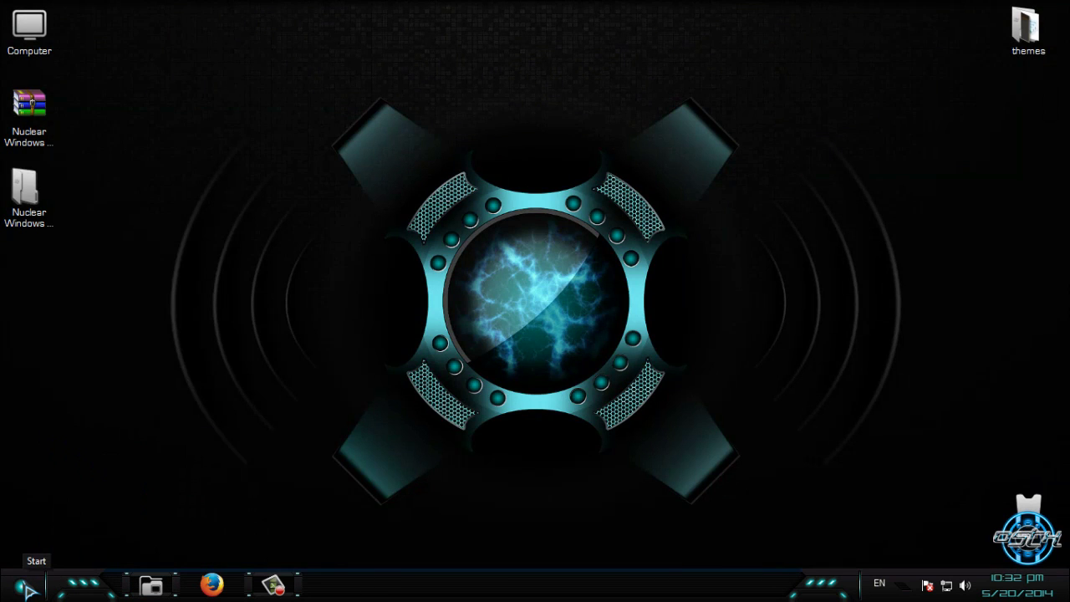
- Check the O-M-A- Blue styling of the Start menu button and reveal the application dock above the taskbar
left_click(27, 590)
left_click(38, 586)
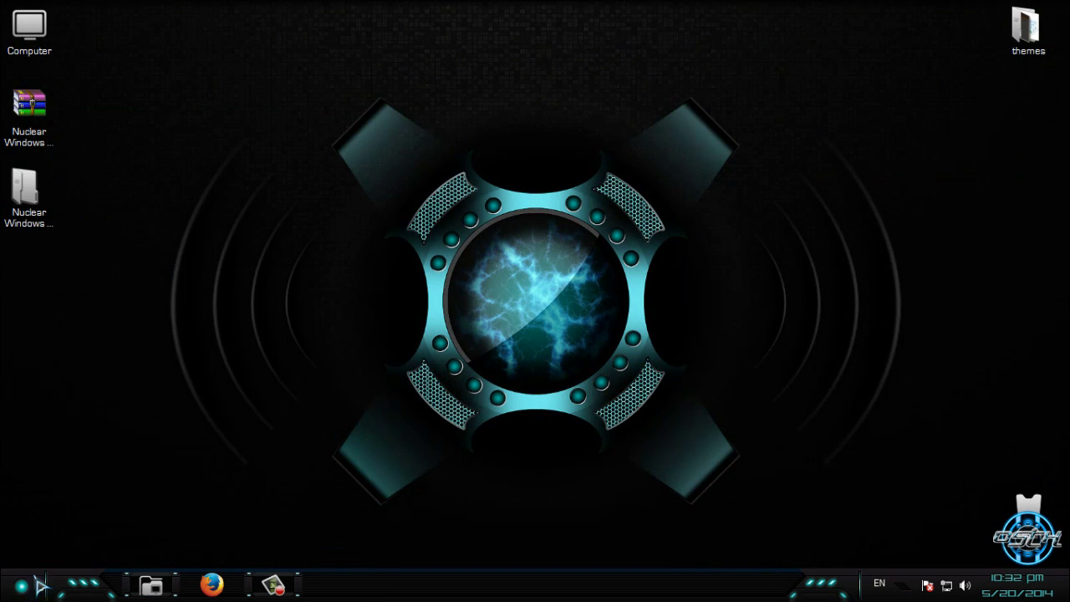
mouse_move(649, 522)
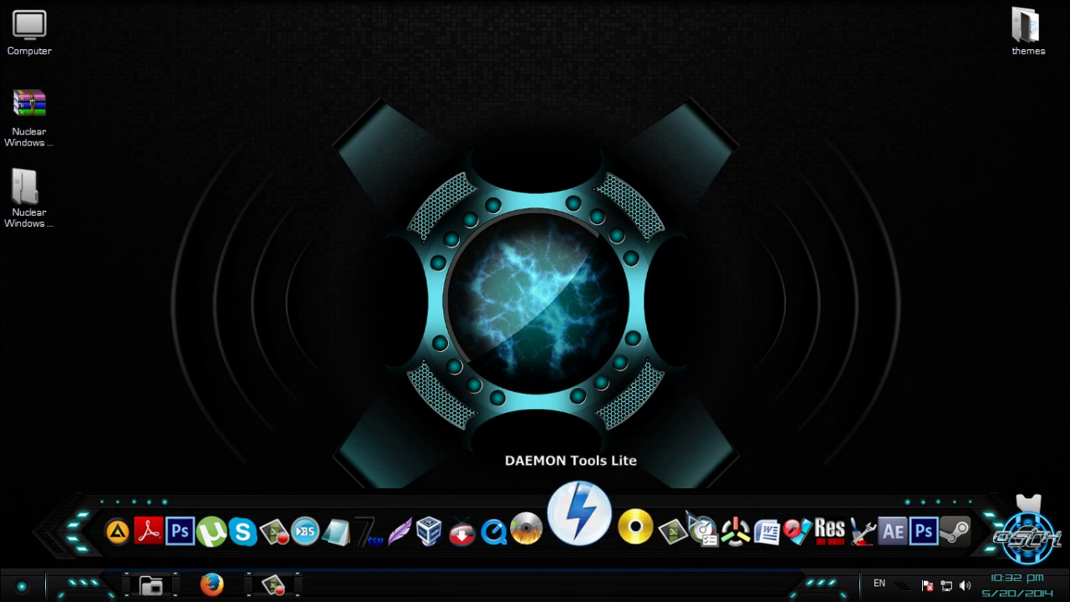
- Open the OMA-SE folder in the pack's Themes folder, look inside OMA-SE Dock, and copy the OMA-SE Dock folder
left_click(150, 585)
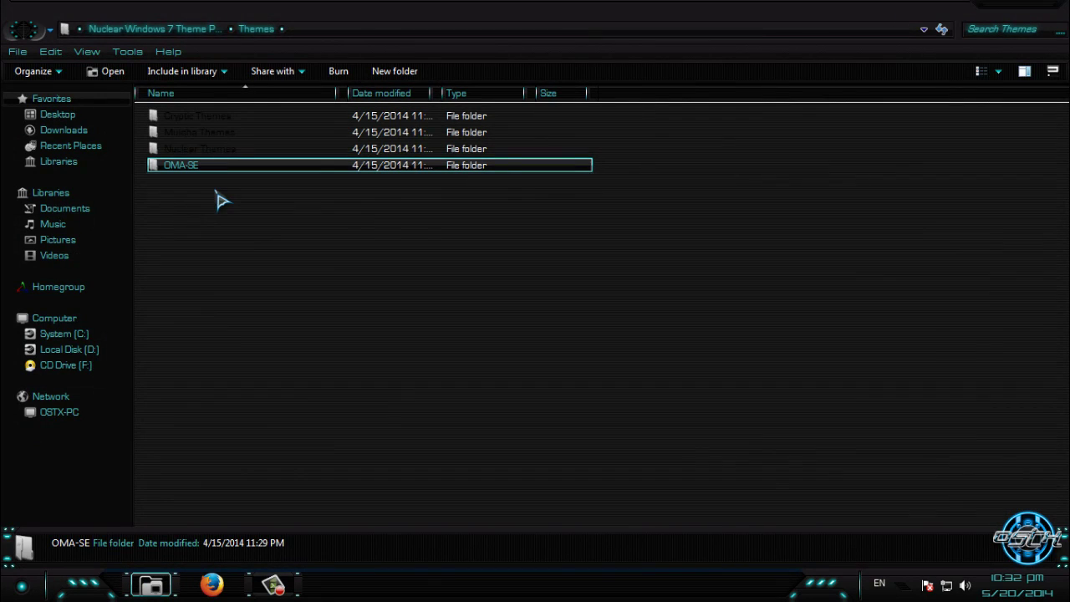
double_click(204, 171)
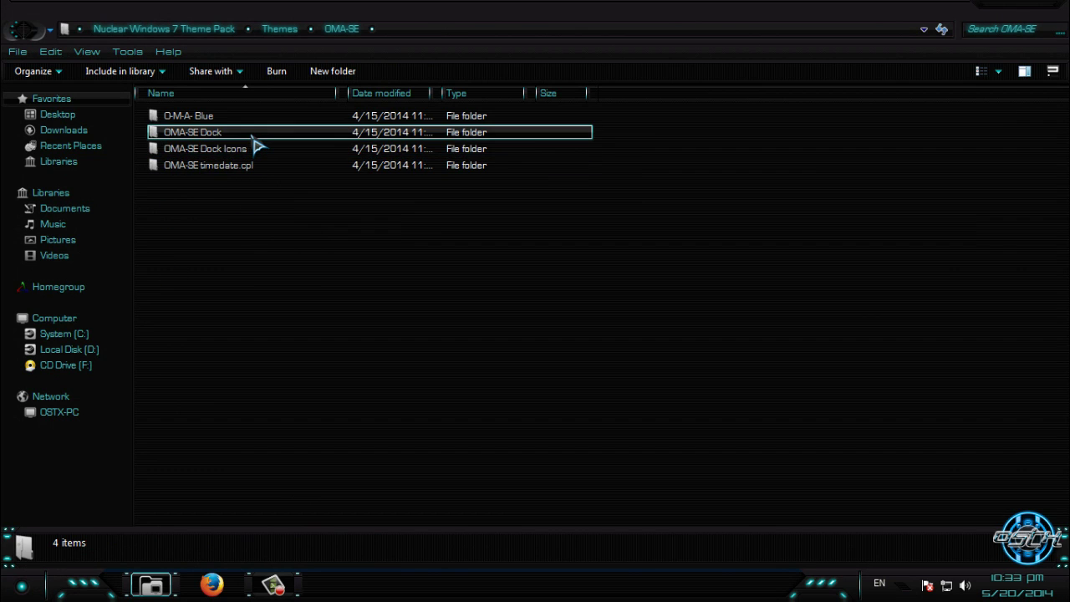
double_click(276, 136)
left_click(23, 41)
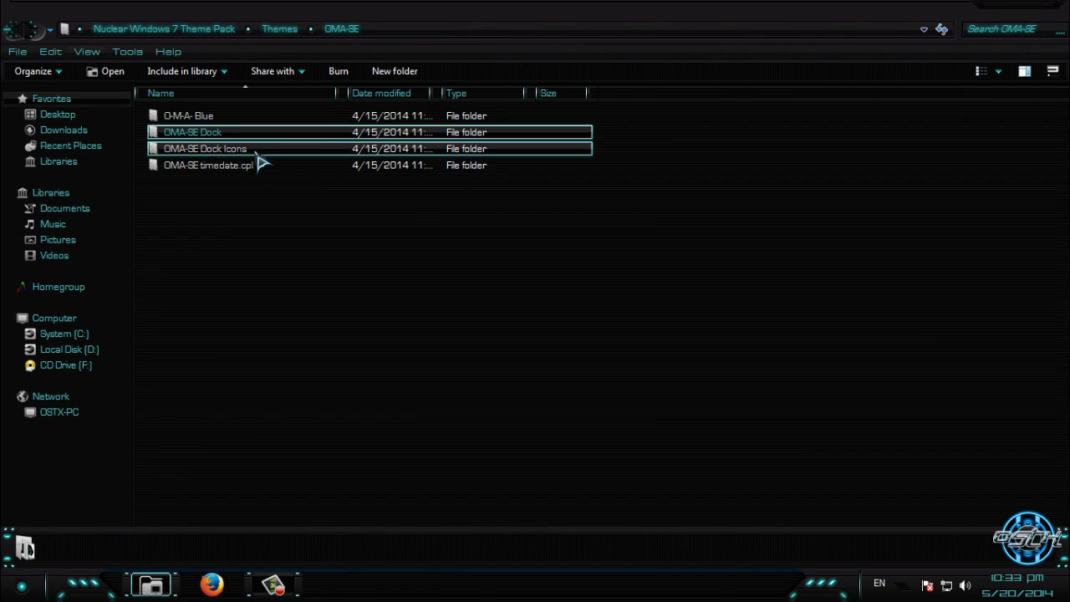
right_click(266, 136)
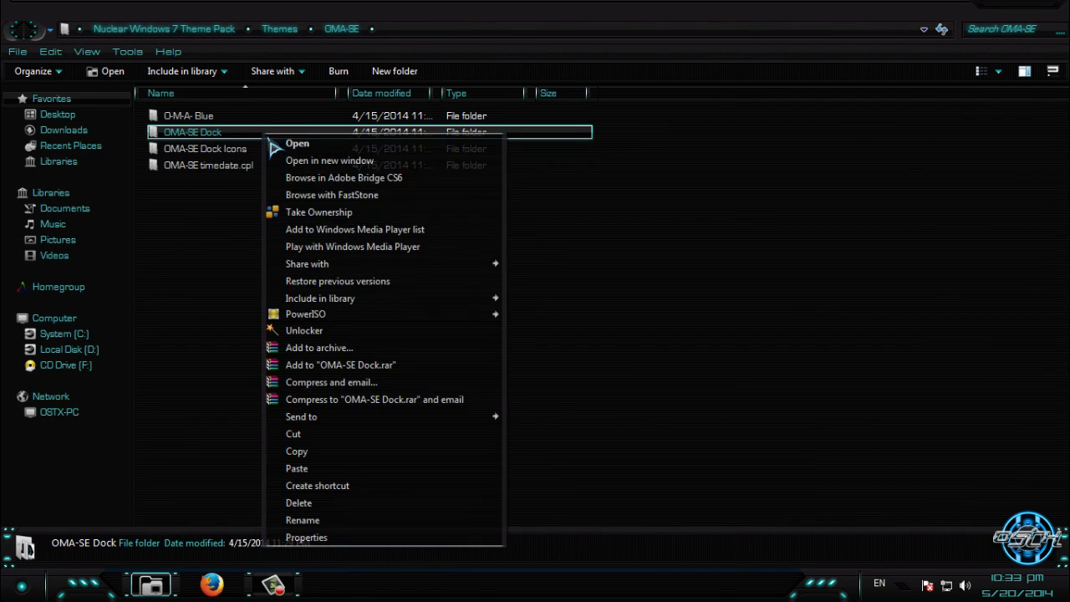
left_click(297, 451)
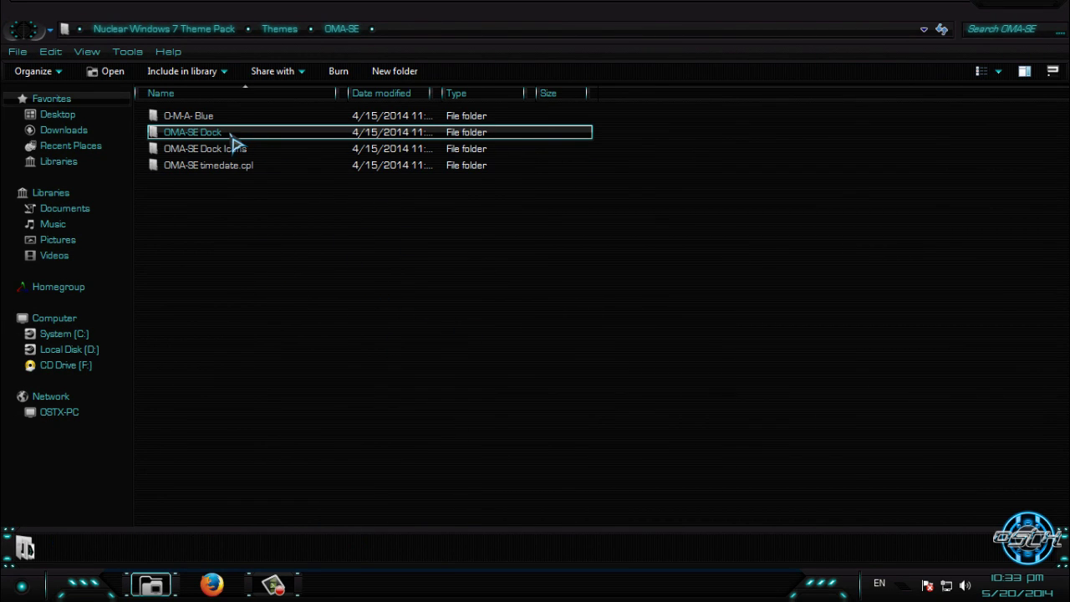
- Review the OMA-SE Dock, OMA-SE Dock Icons and OMA-SE timedate.cpl folders, and close the folder window
double_click(192, 134)
key("BackSpace")
right_click(191, 133)
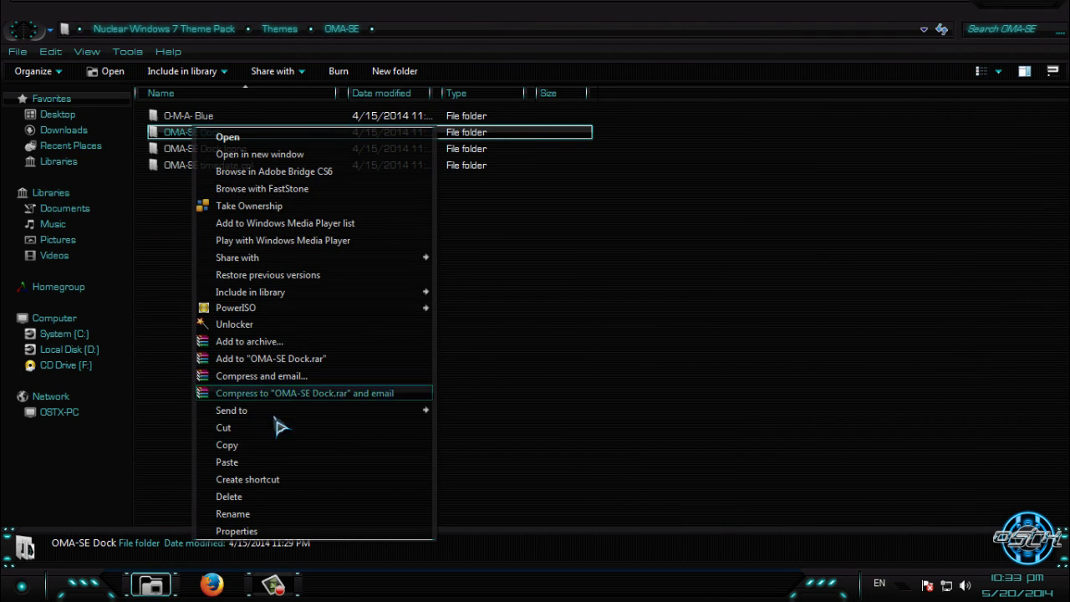
left_click(191, 149)
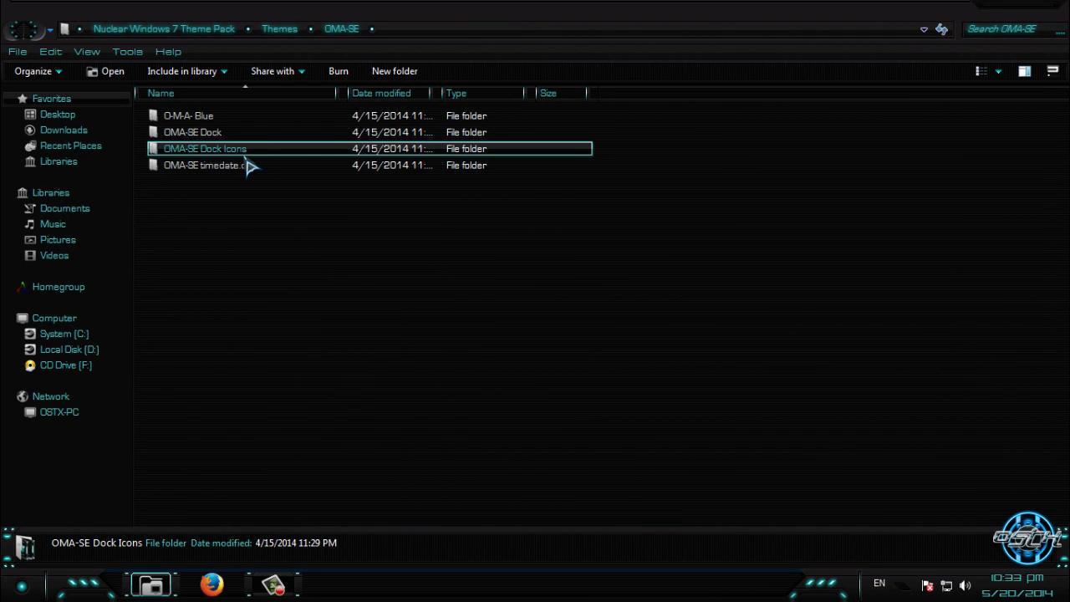
left_click(282, 234)
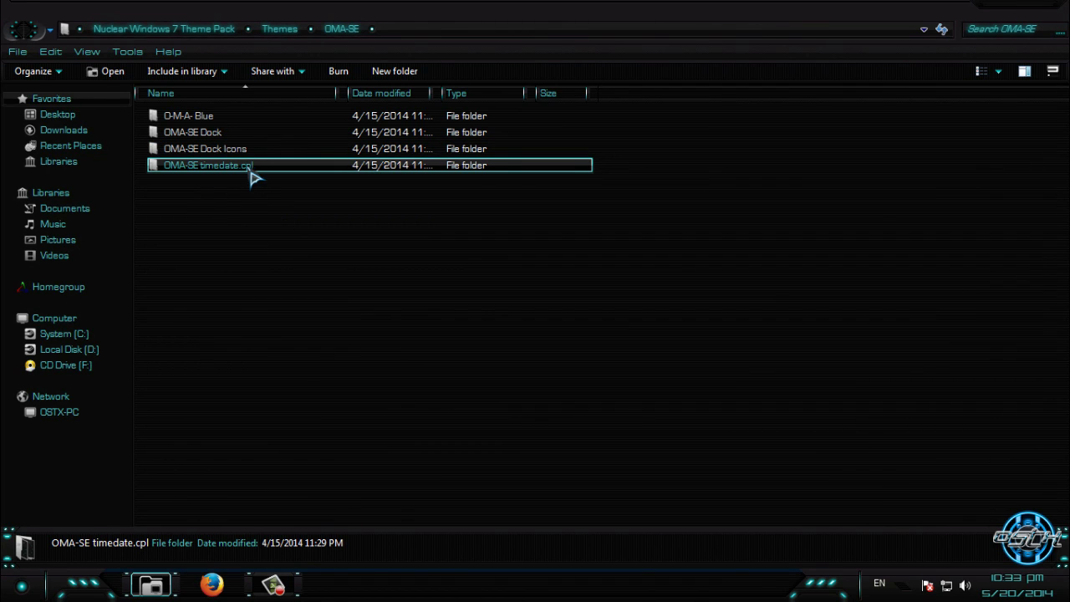
key("Up")
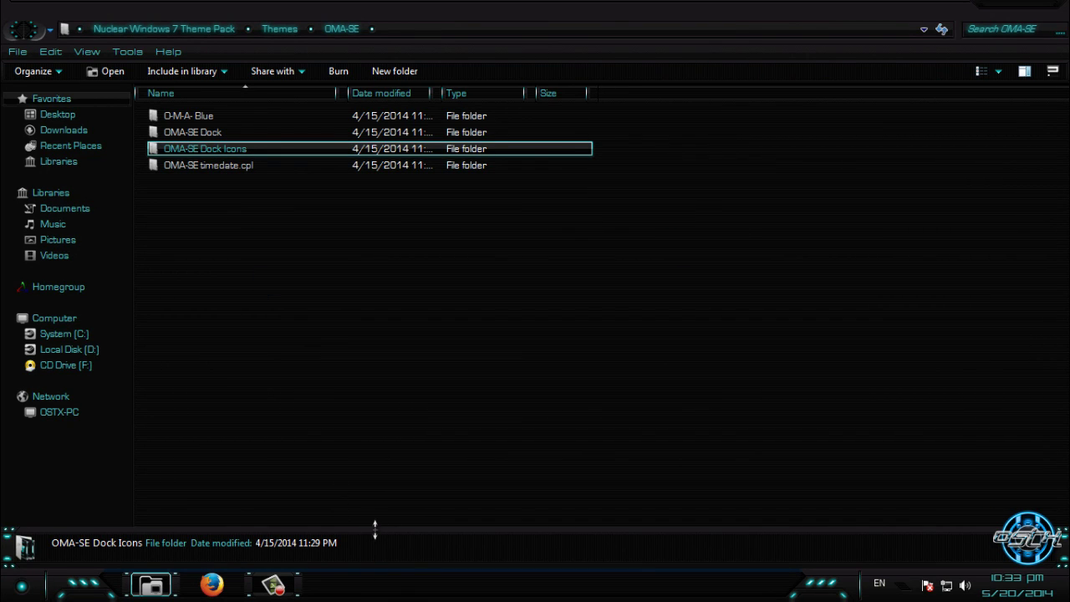
mouse_move(378, 529)
left_mouse_down()
mouse_move(406, 459)
mouse_move(398, 534)
left_mouse_up()
left_click(1051, 14)
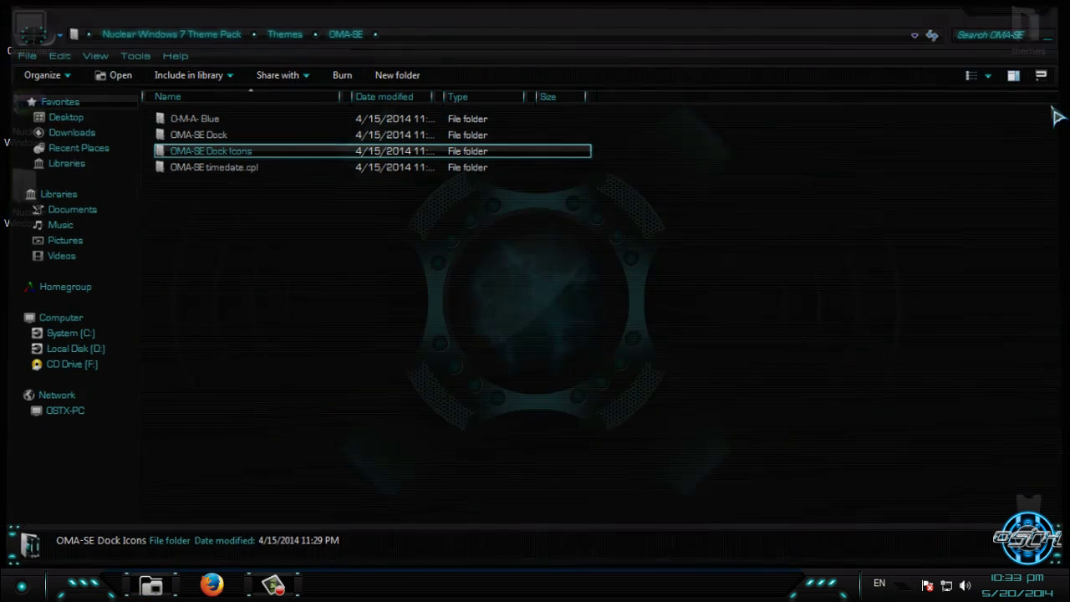
- Examine the themed calendar and clock of the taskbar, and refresh the desktop
left_click(1019, 585)
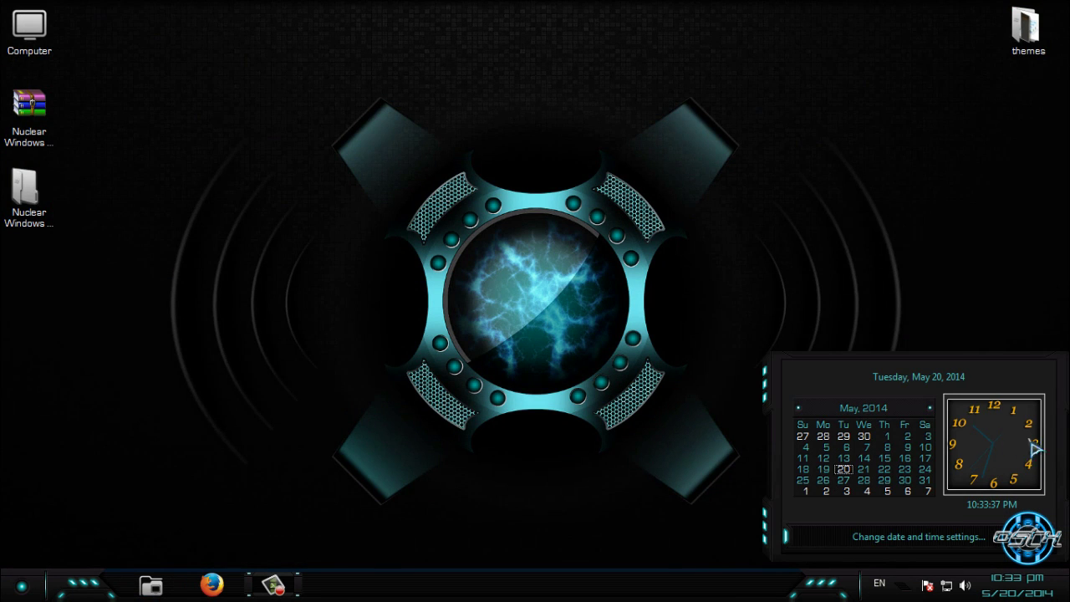
right_click(492, 248)
left_click(523, 306)
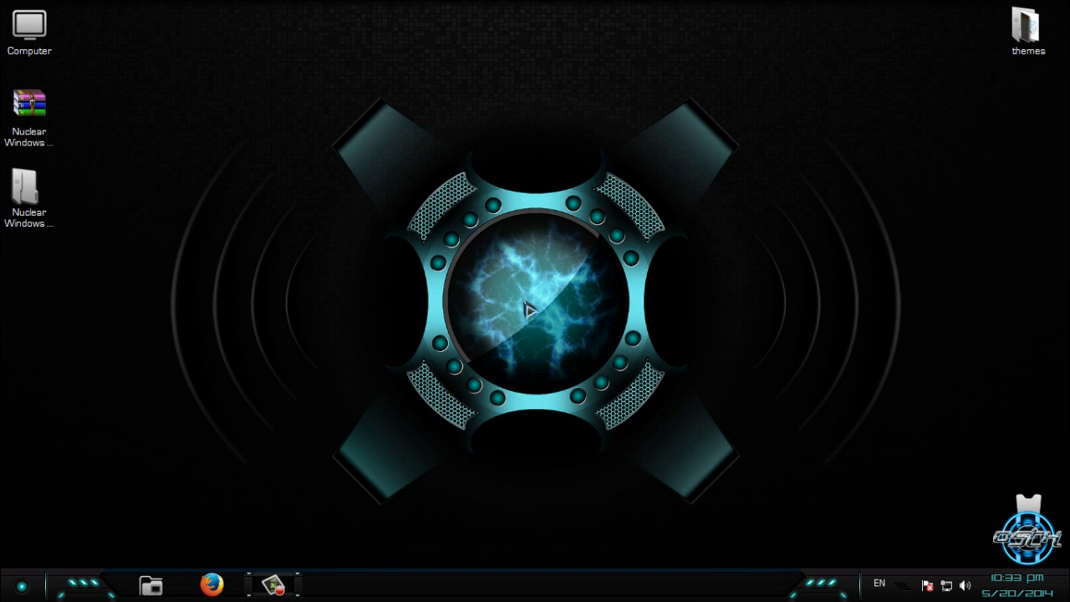
- Open Themes in the Nuclear Windows 7 Theme Pack folder, examine the window frame unmaximized, then maximize and close the window
double_click(25, 190)
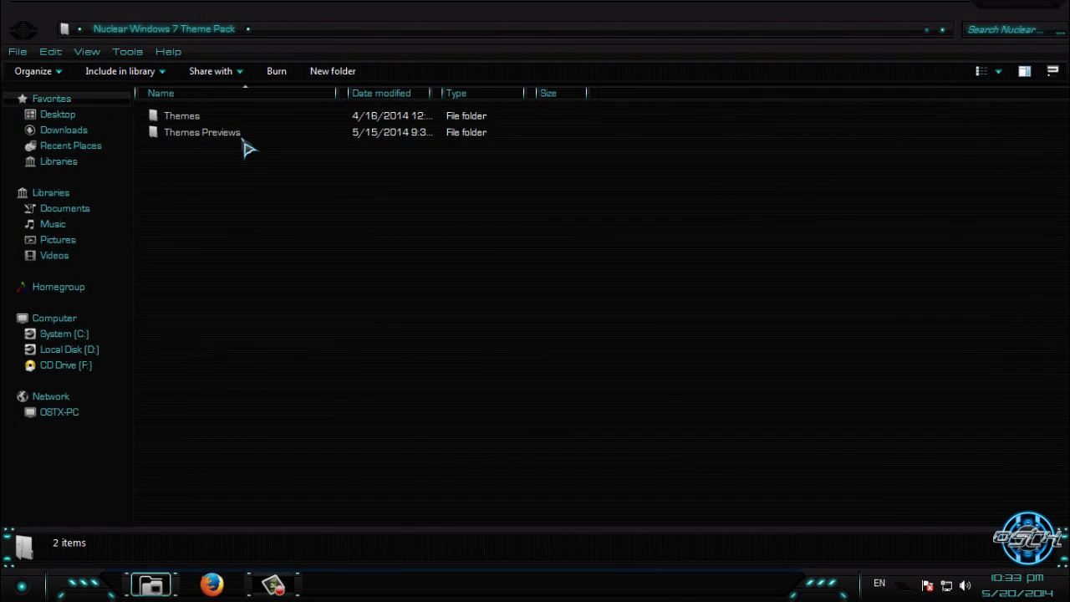
double_click(212, 122)
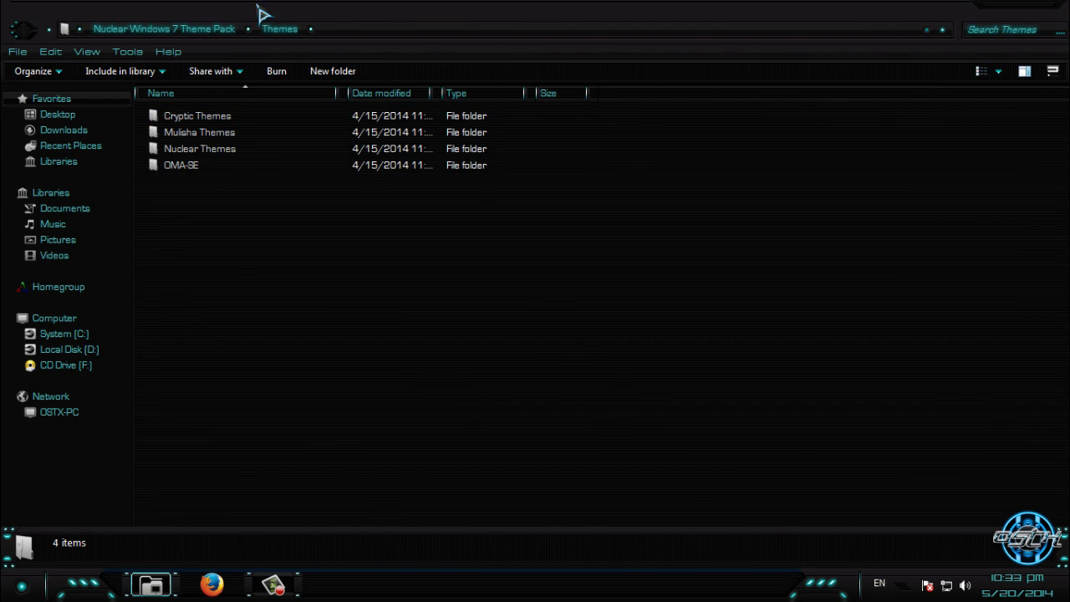
left_click_drag(262, 12, 294, 98)
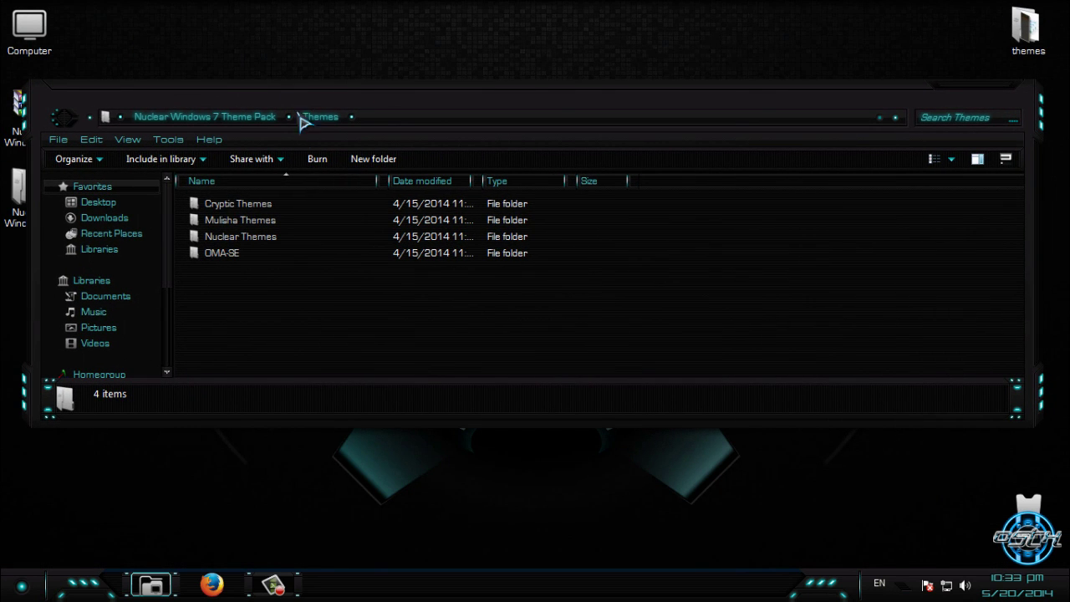
left_click_drag(323, 318, 259, 259)
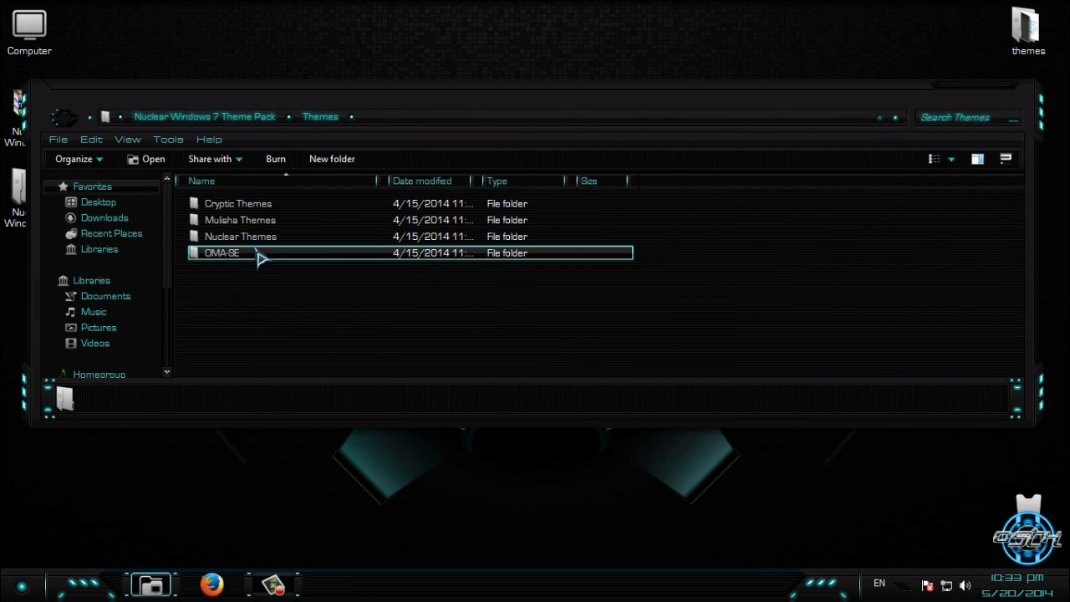
left_click_drag(325, 286, 535, 334)
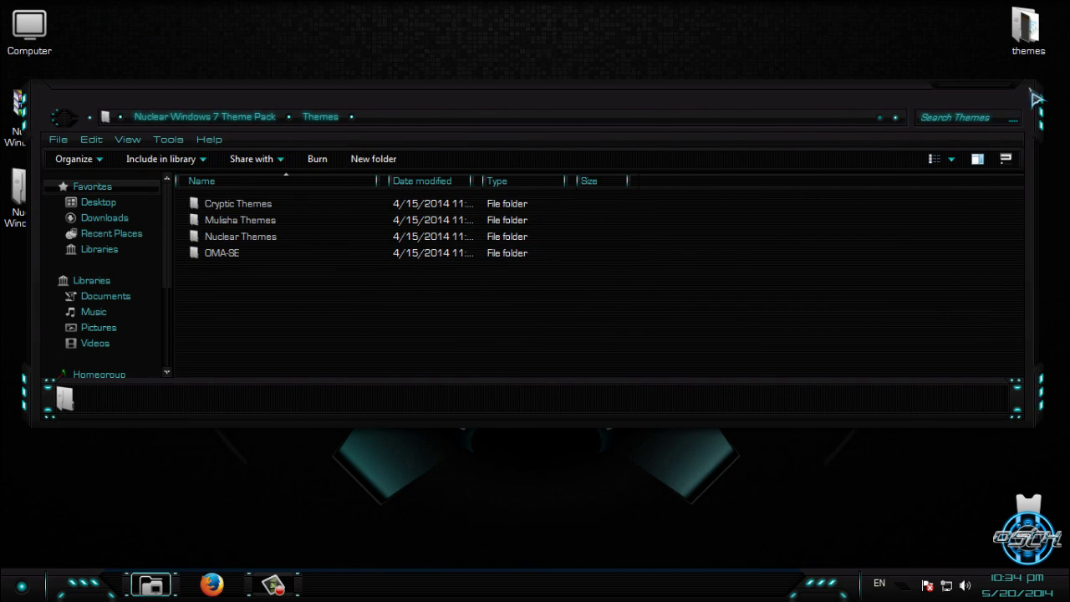
left_click(976, 99)
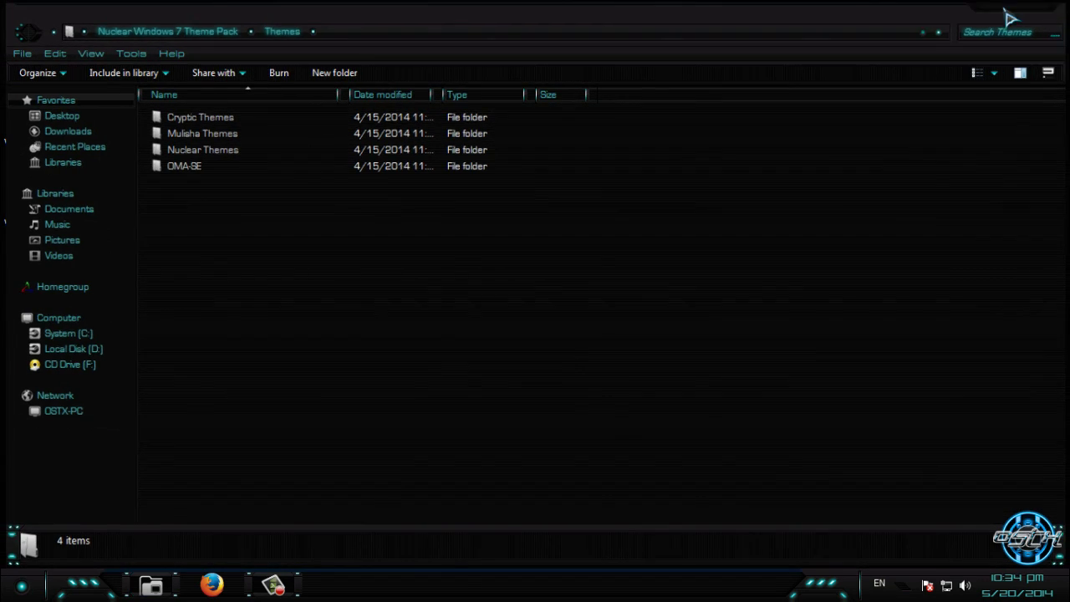
left_click(1049, 9)
right_click(490, 156)
left_click(581, 219)
right_click(583, 221)
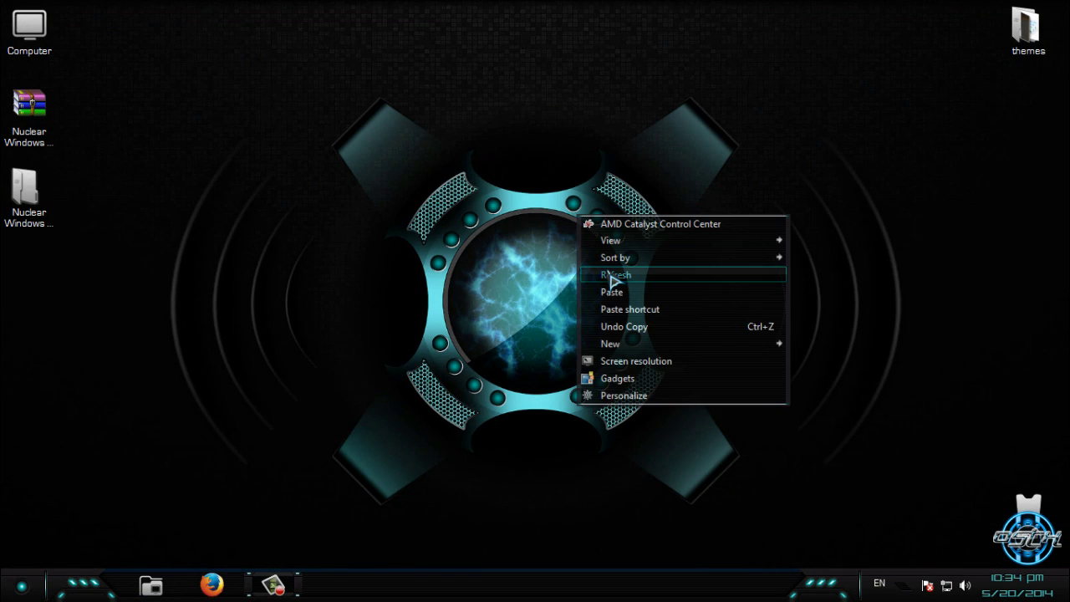
left_click(611, 280)
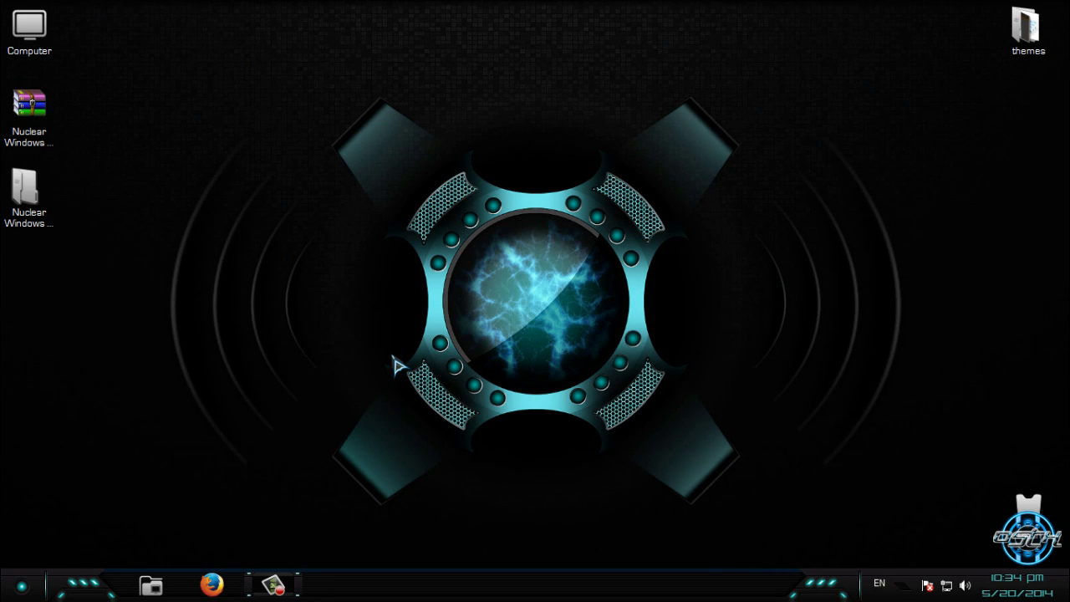
left_click(55, 224)
right_click(214, 244)
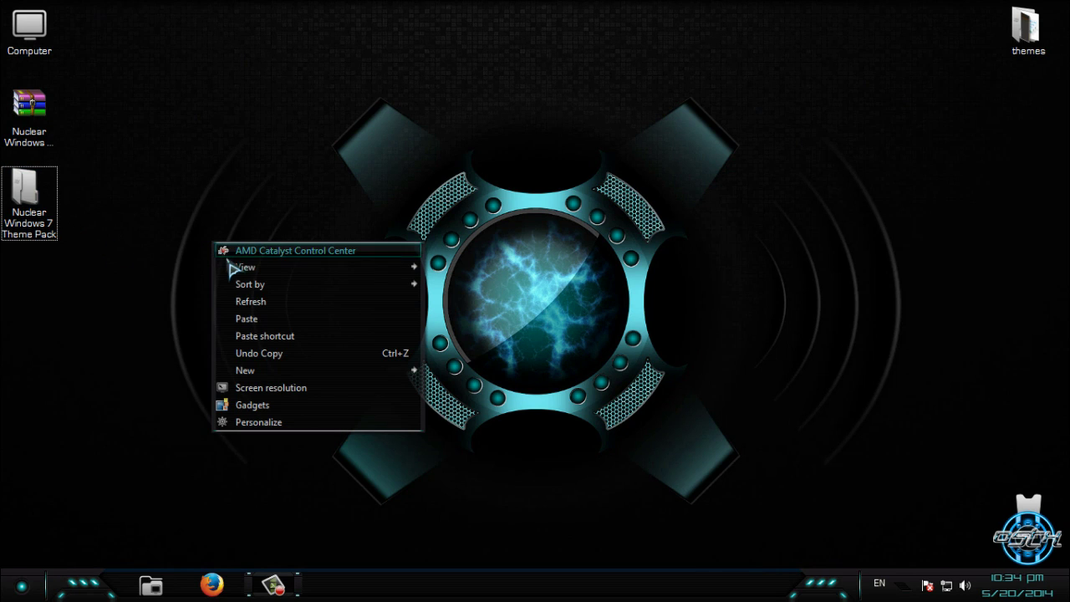
left_click(263, 302)
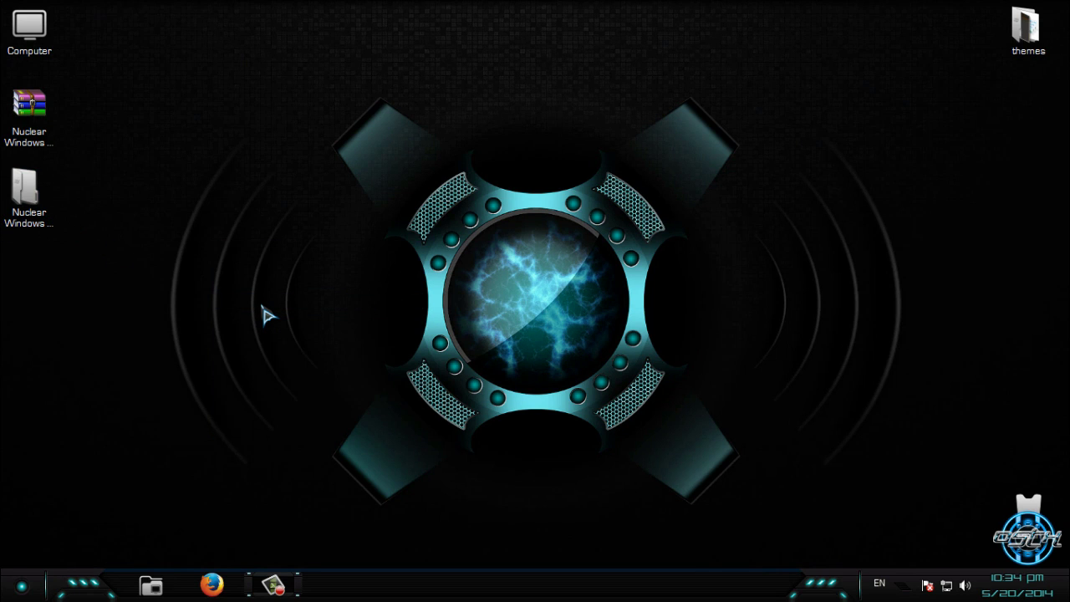